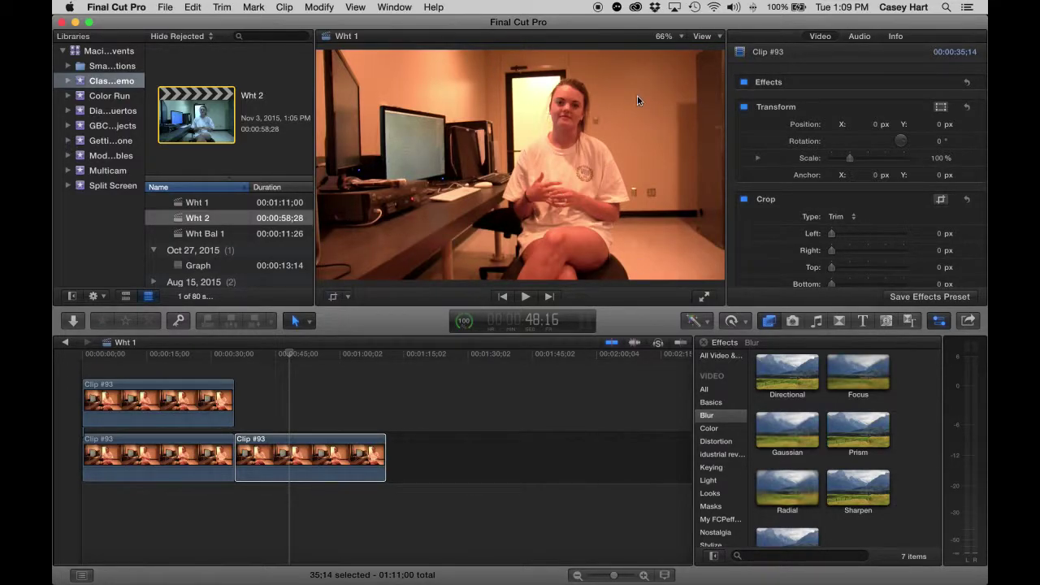
- Preview the Wht 1 and Wht 2 projects for their white balance, and open the Wht Bal 1 project
click(188, 208)
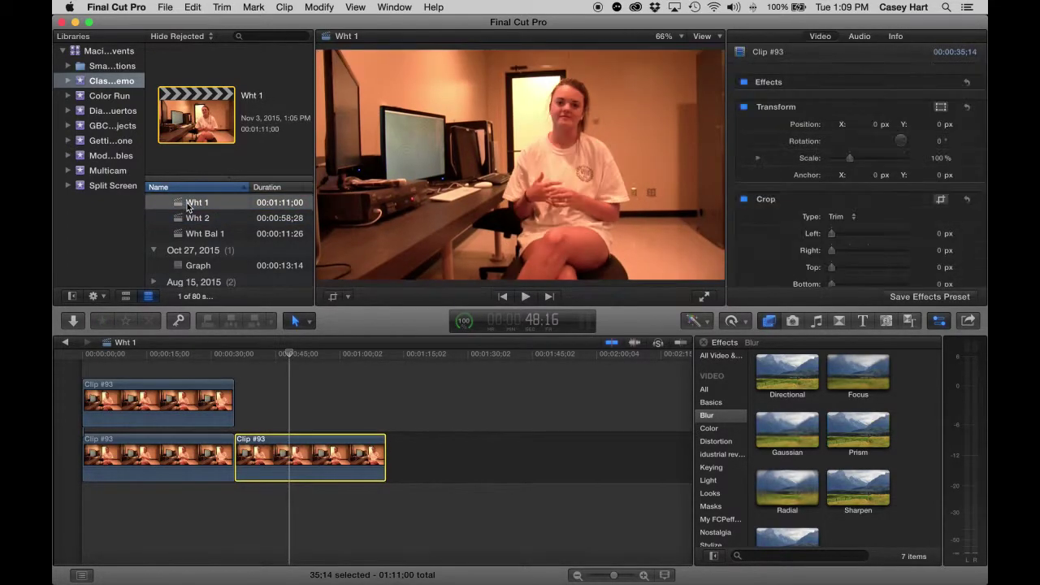
click(182, 220)
double_click(182, 219)
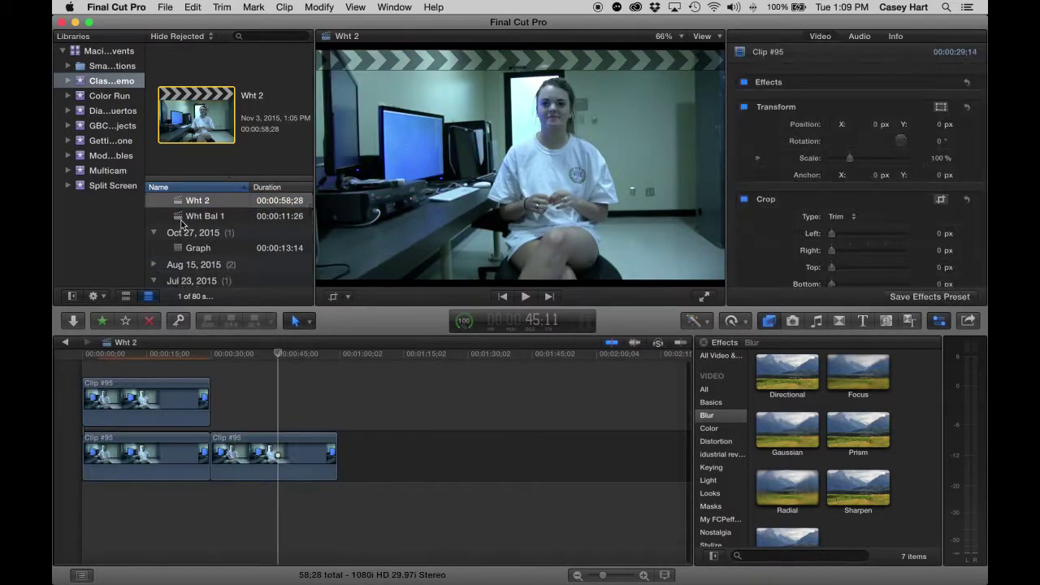
click(186, 200)
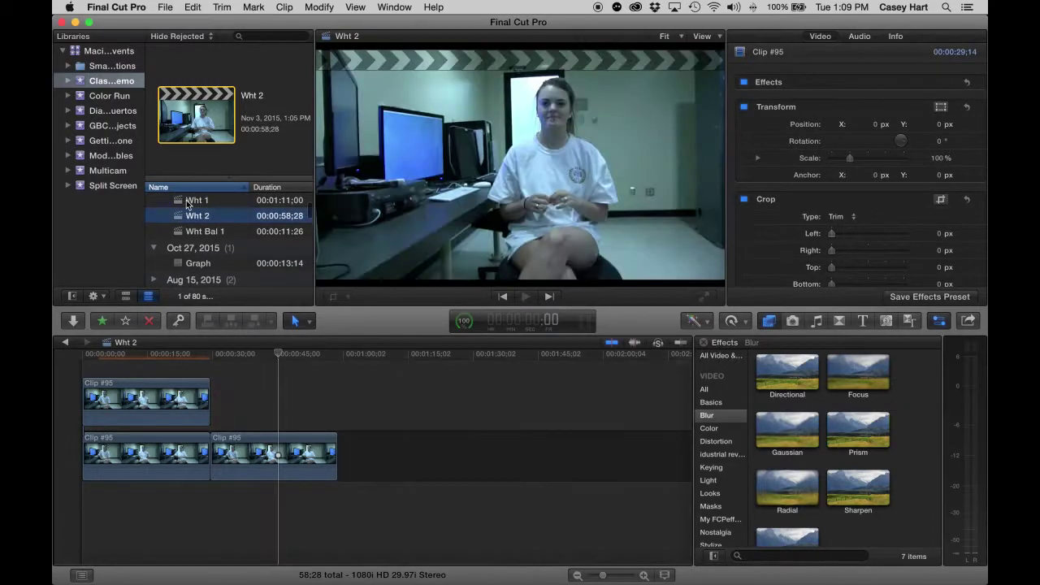
click(188, 216)
click(194, 233)
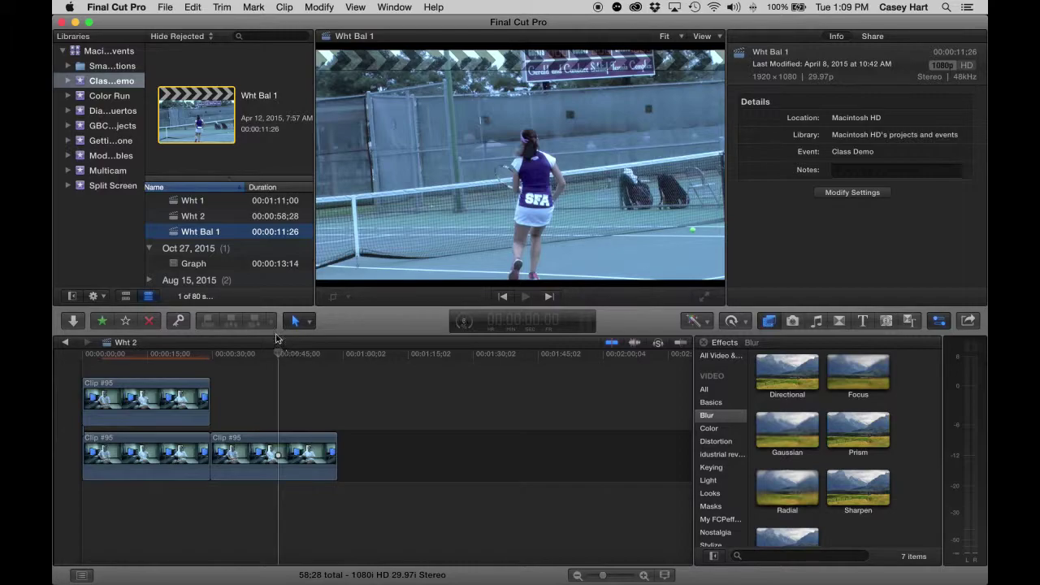
double_click(195, 233)
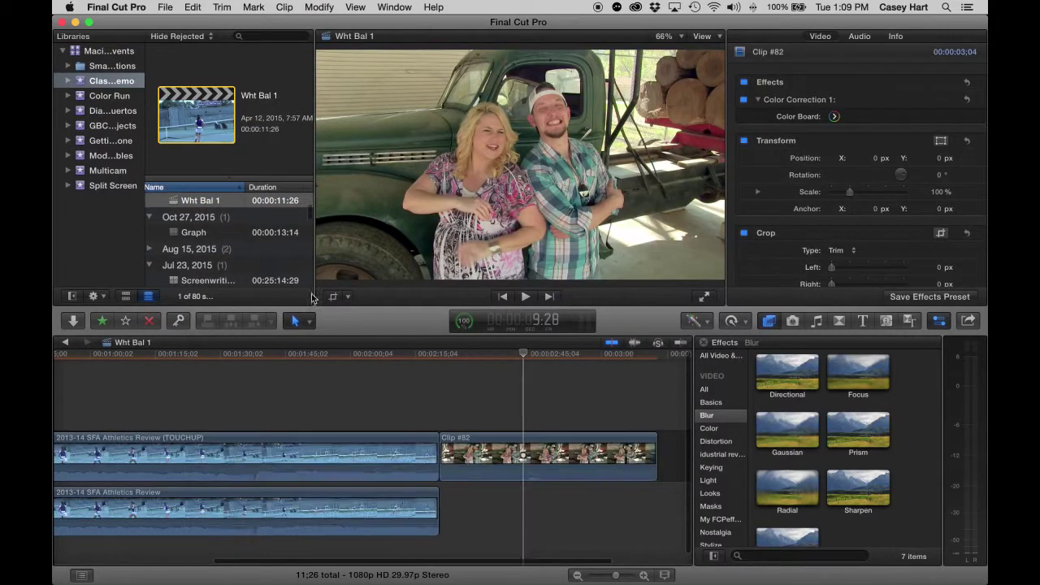
- Scrub through the 2013-14 SFA Athletics Review (TOUCHUP) clip in Wht Bal 1 to examine its color cast
drag(390, 354, 198, 375)
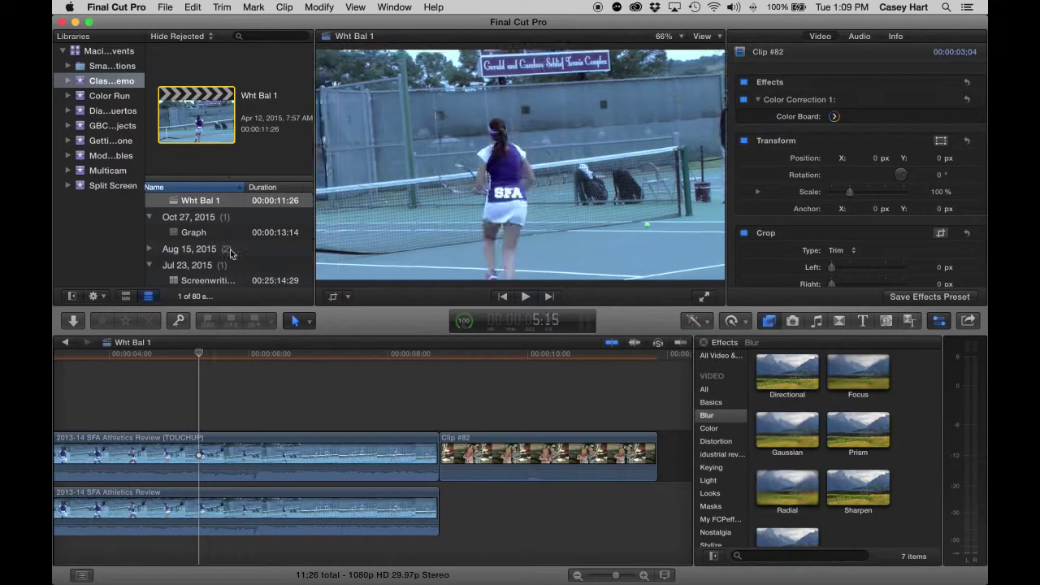
scroll(231, 234, up, 1)
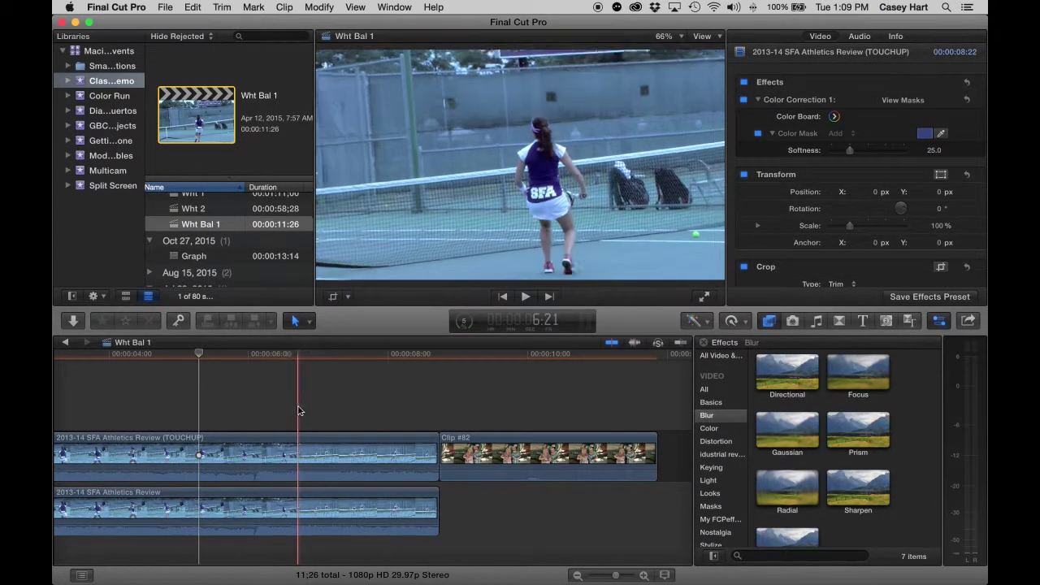
scroll(297, 409, left, 5)
scroll(293, 397, left, 1)
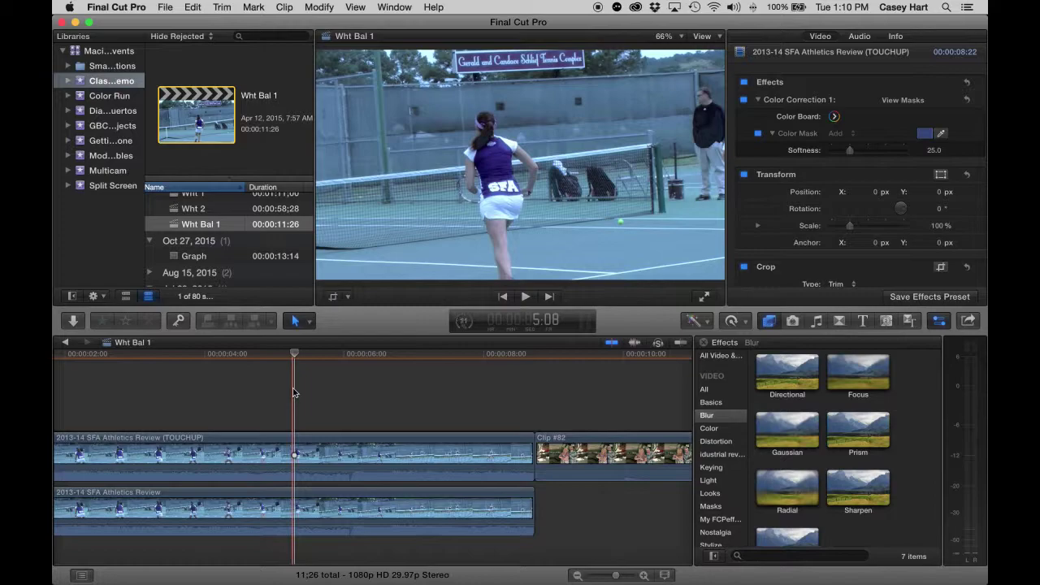
click(286, 451)
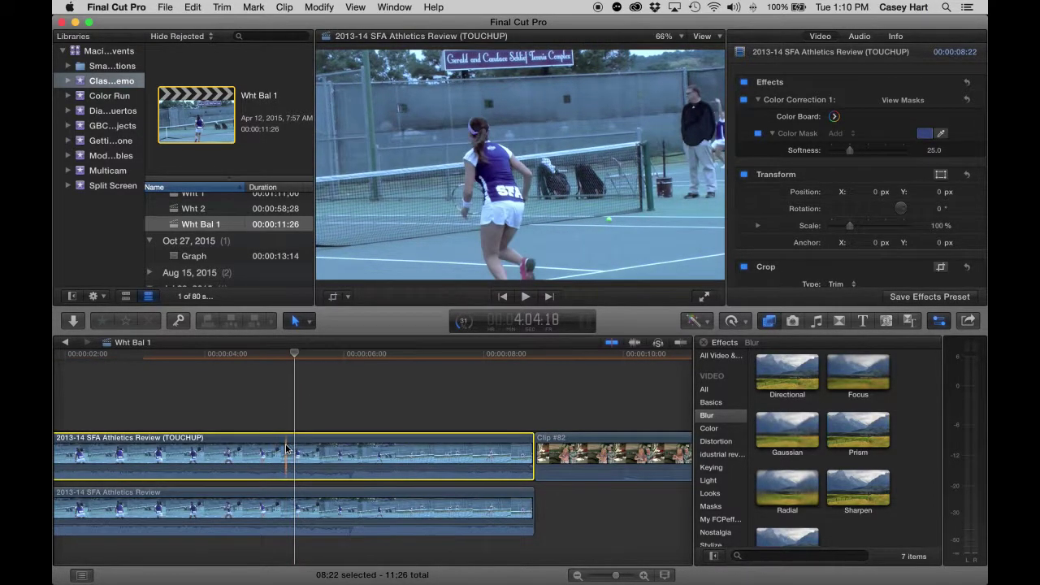
click(265, 355)
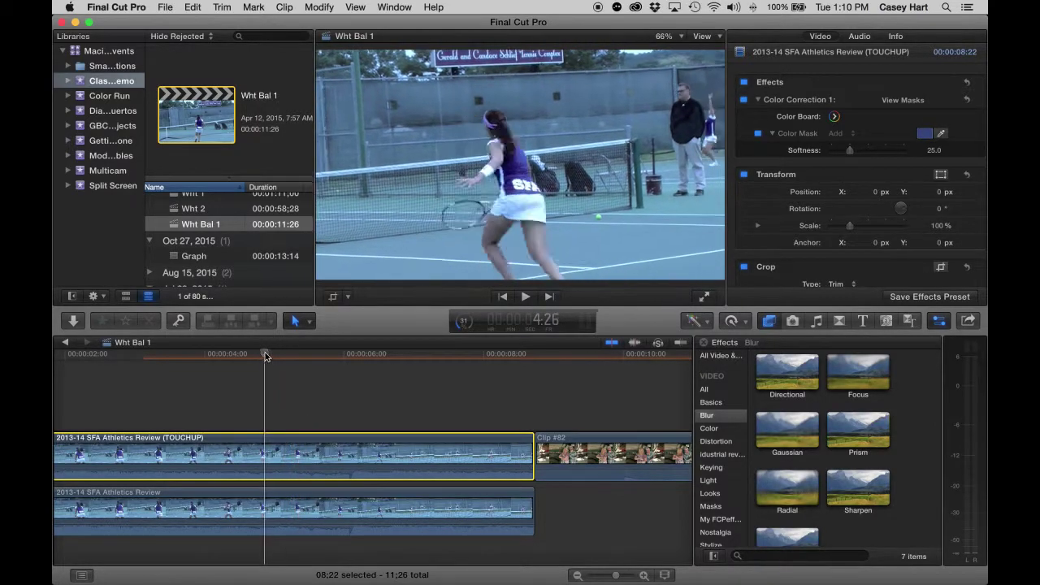
drag(265, 355, 248, 354)
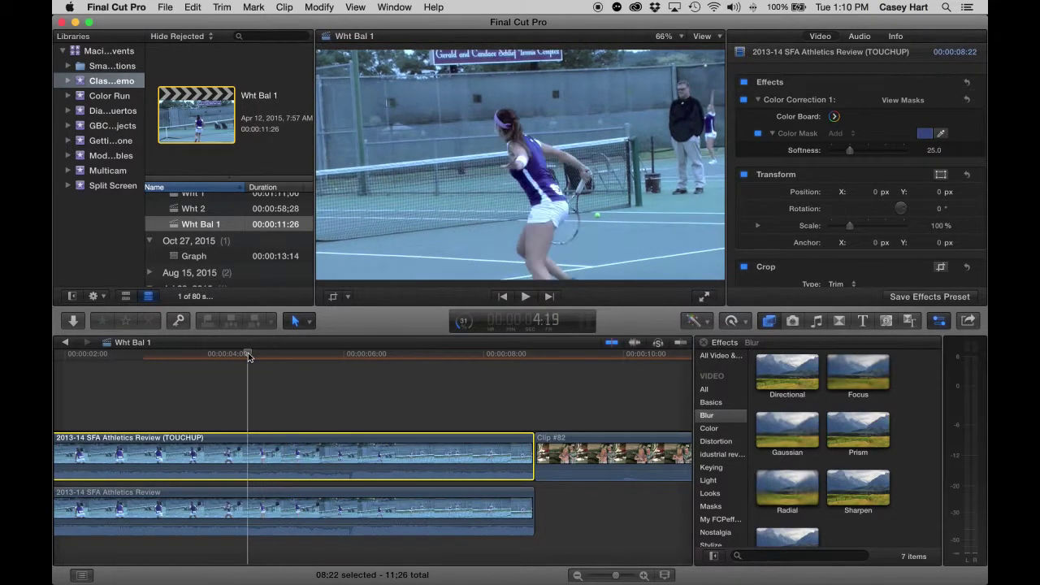
- Open the Wht 1 project and compare its color cast with that of Wht 2
scroll(199, 221, up, 2)
click(199, 219)
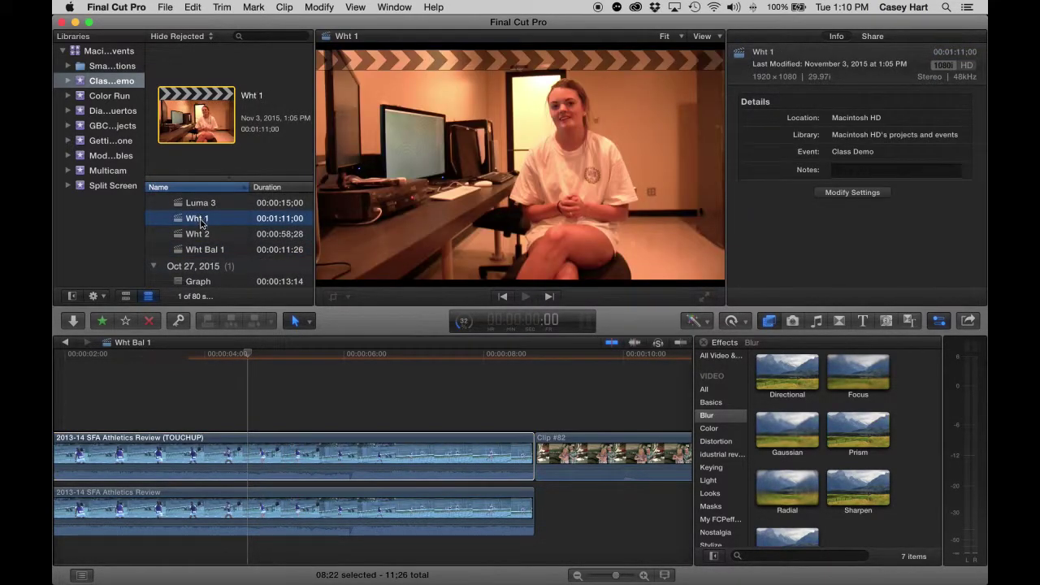
double_click(199, 220)
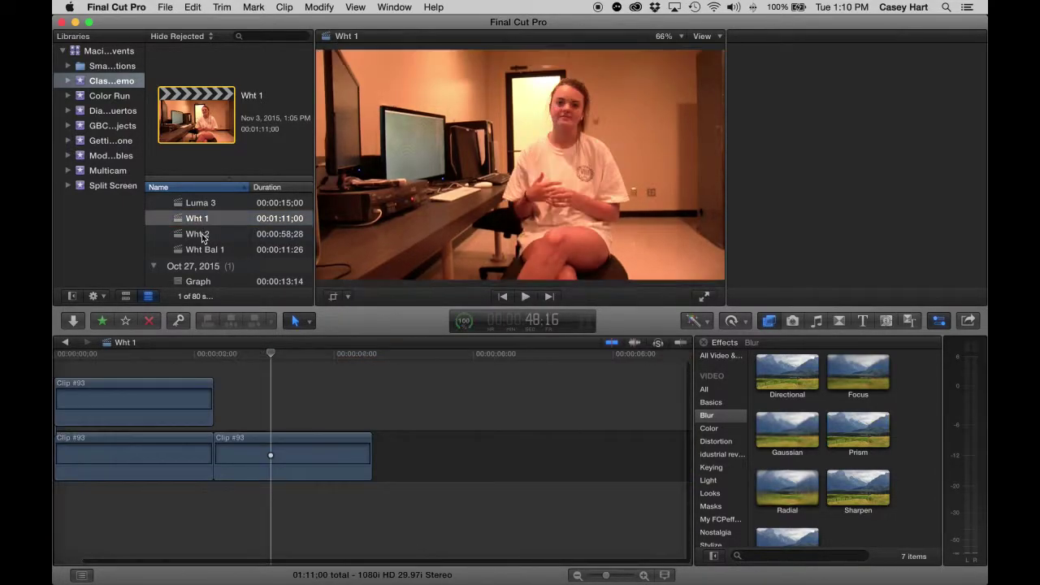
scroll(201, 221, down, 1)
click(202, 226)
click(204, 217)
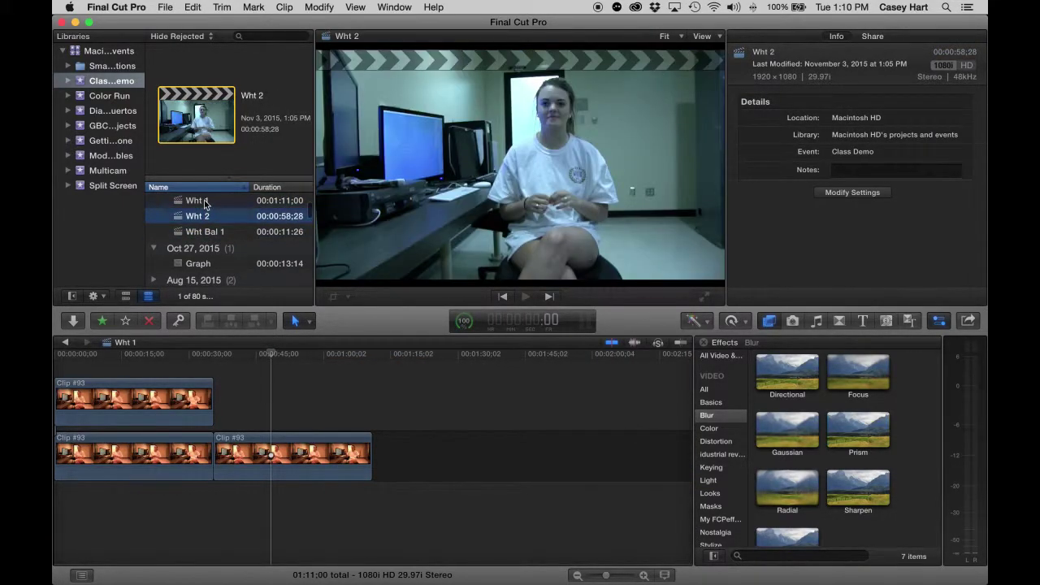
click(206, 203)
click(244, 362)
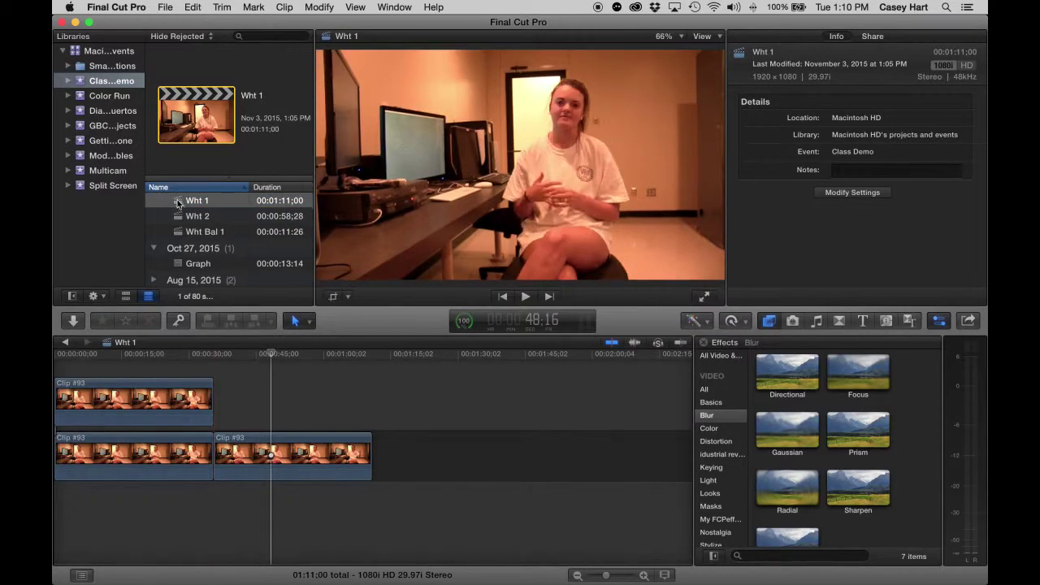
click(193, 219)
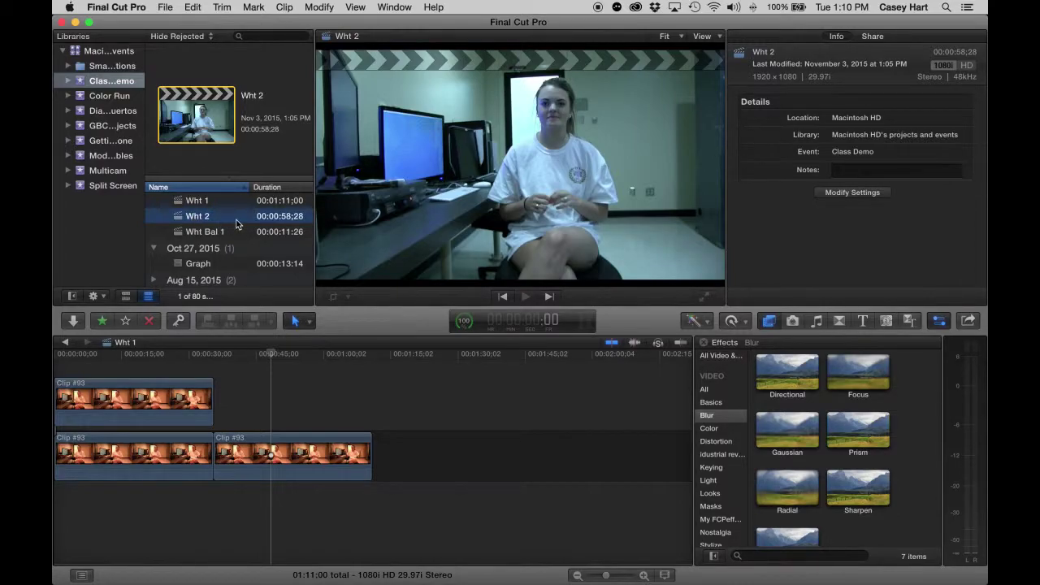
click(269, 358)
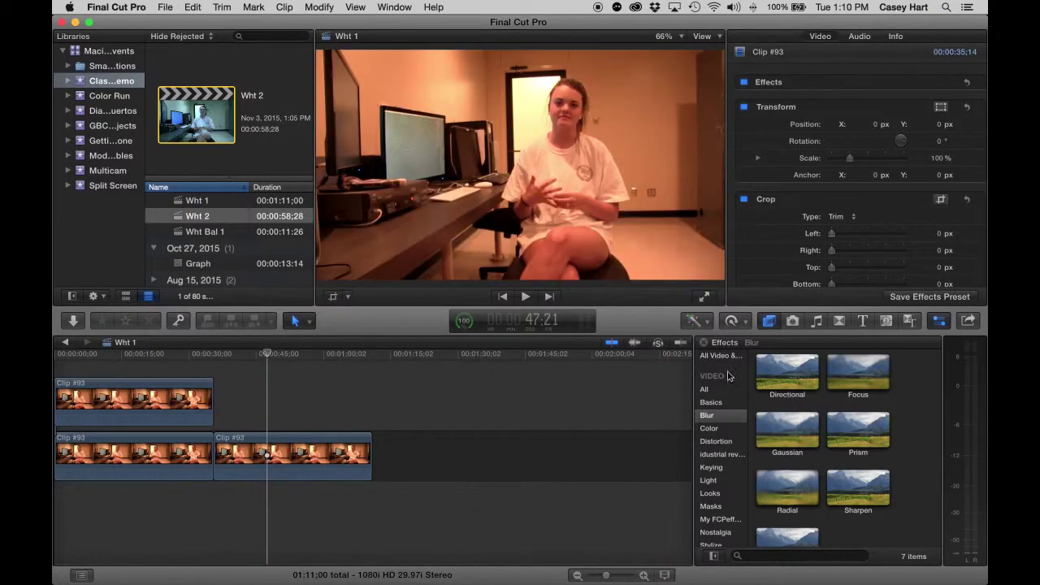
- Compare frames of the connected upper clip with frames of the second storyline clip in Wht 1
click(176, 356)
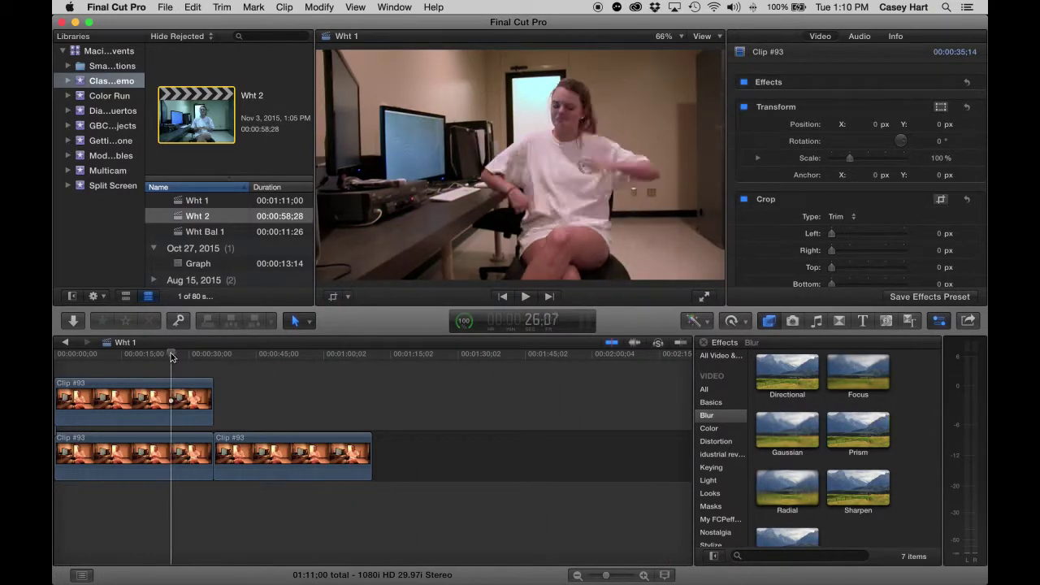
click(246, 358)
click(259, 358)
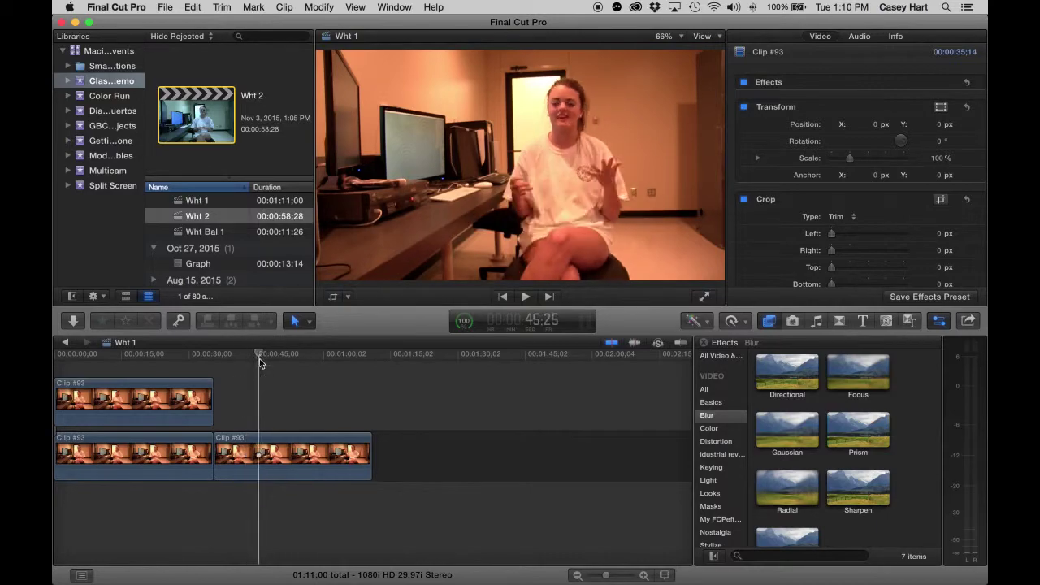
click(215, 357)
click(180, 358)
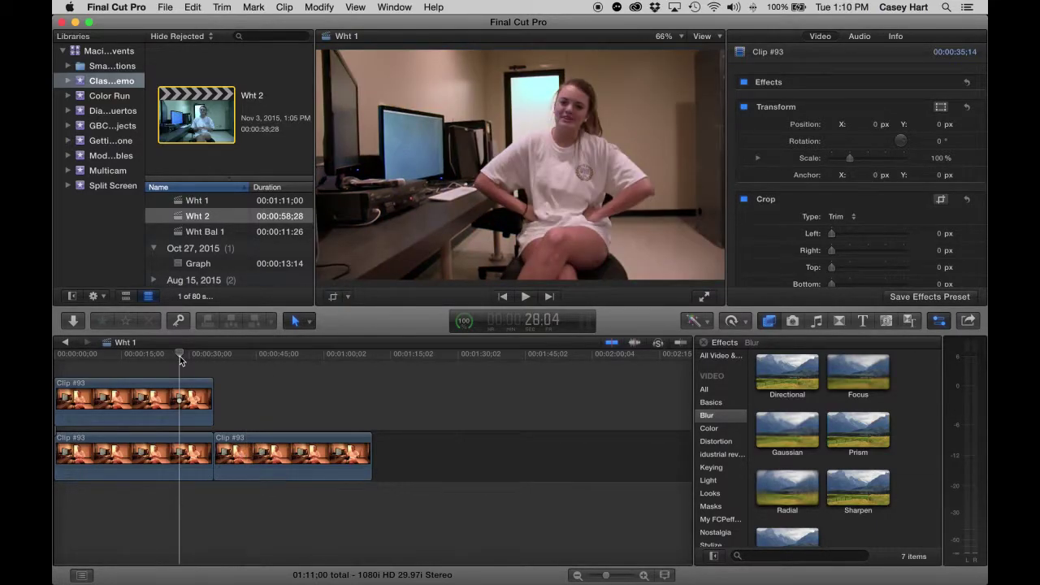
- Open the Wht 2 project and scrub back to the connected upper clip to examine its corrected color
click(203, 203)
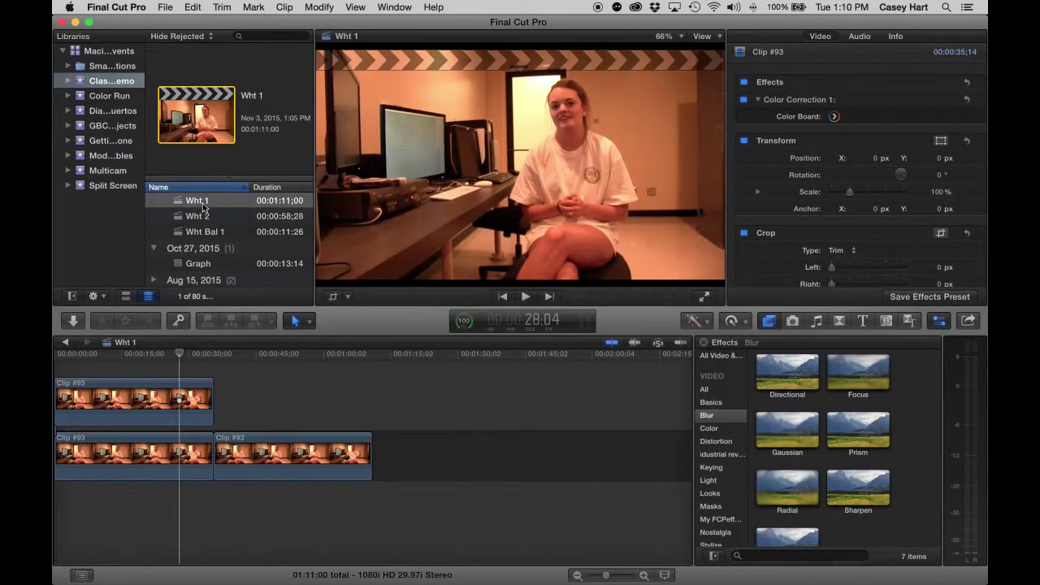
click(202, 216)
drag(255, 358, 161, 355)
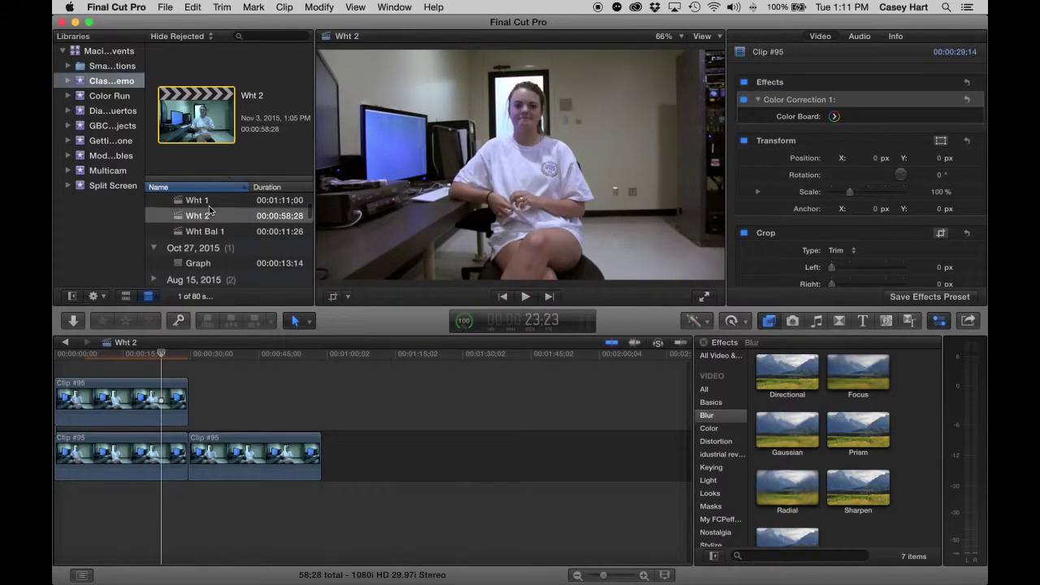
- Reopen the Wht 1 project and place the playhead on the second storyline clip at about 41:01
double_click(208, 209)
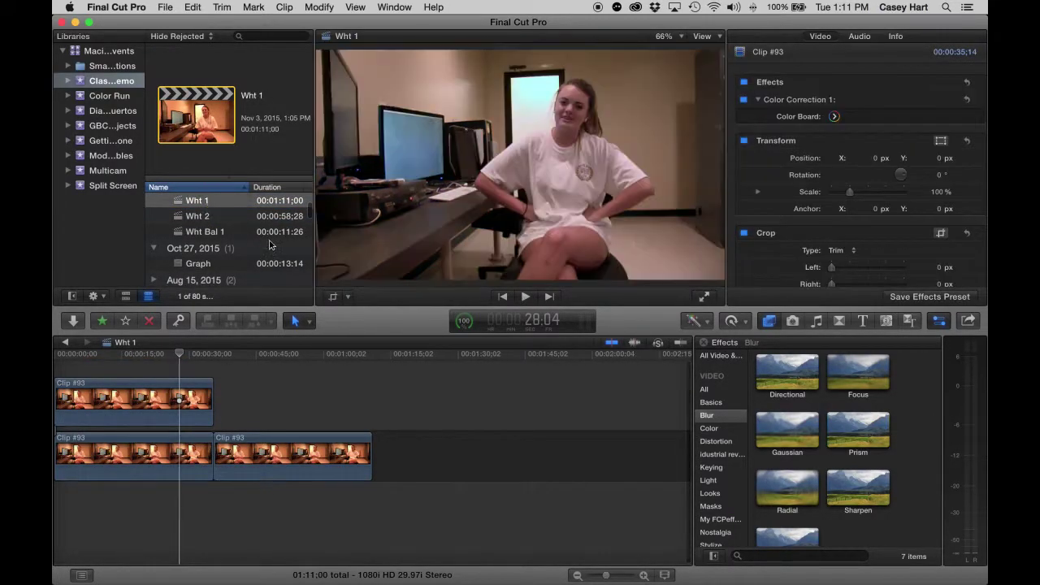
drag(217, 355, 238, 355)
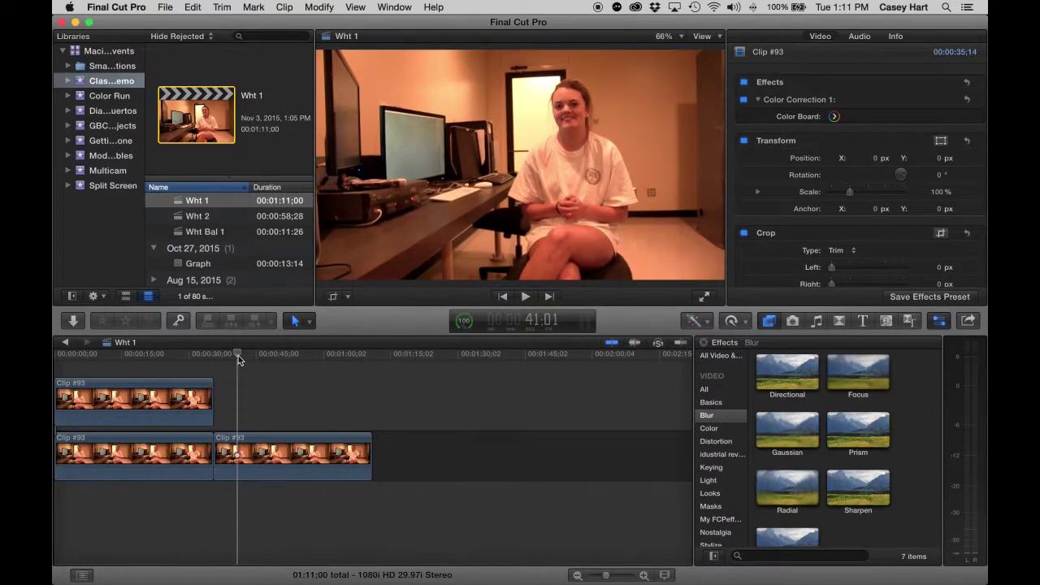
key(super+z)
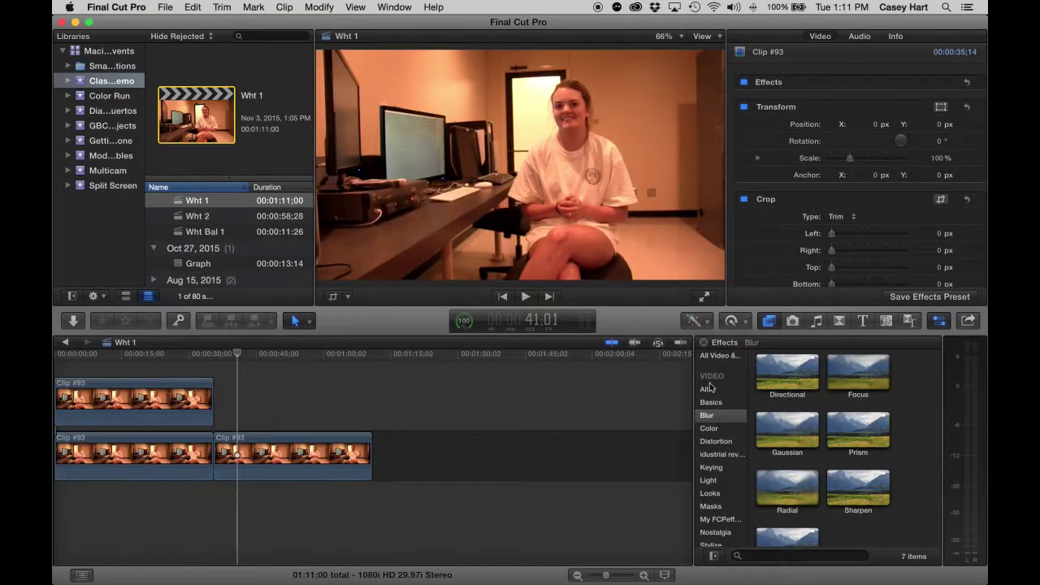
- Apply the Color Correction effect from the Color category to the second storyline clip and select that clip
click(705, 391)
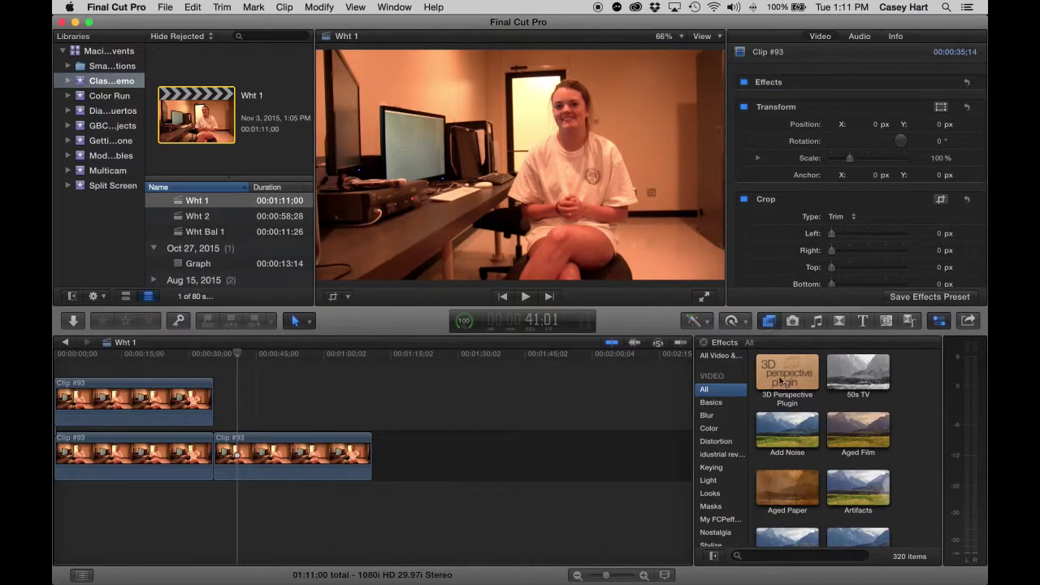
click(710, 431)
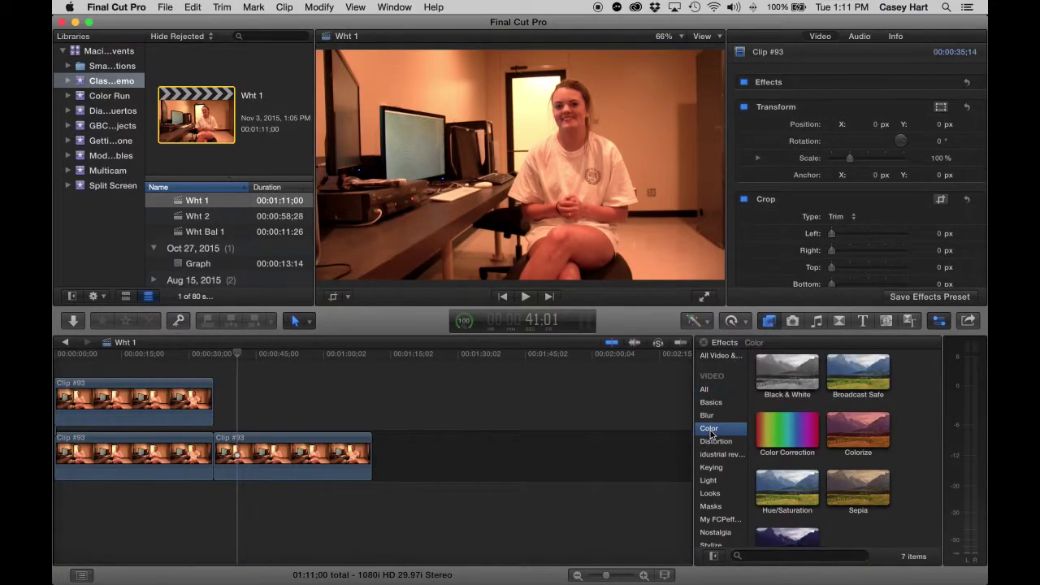
click(779, 433)
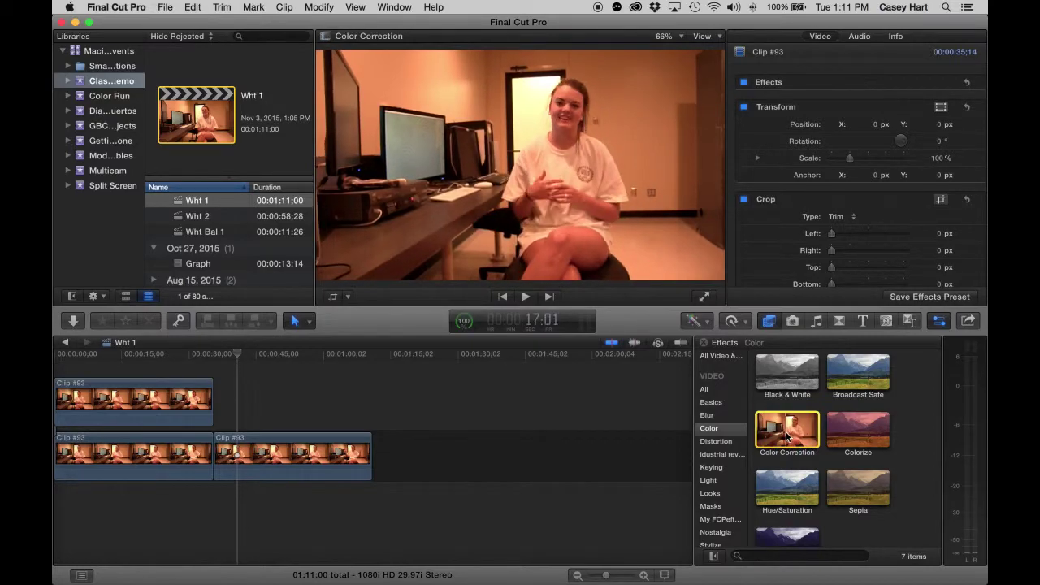
drag(782, 439, 306, 455)
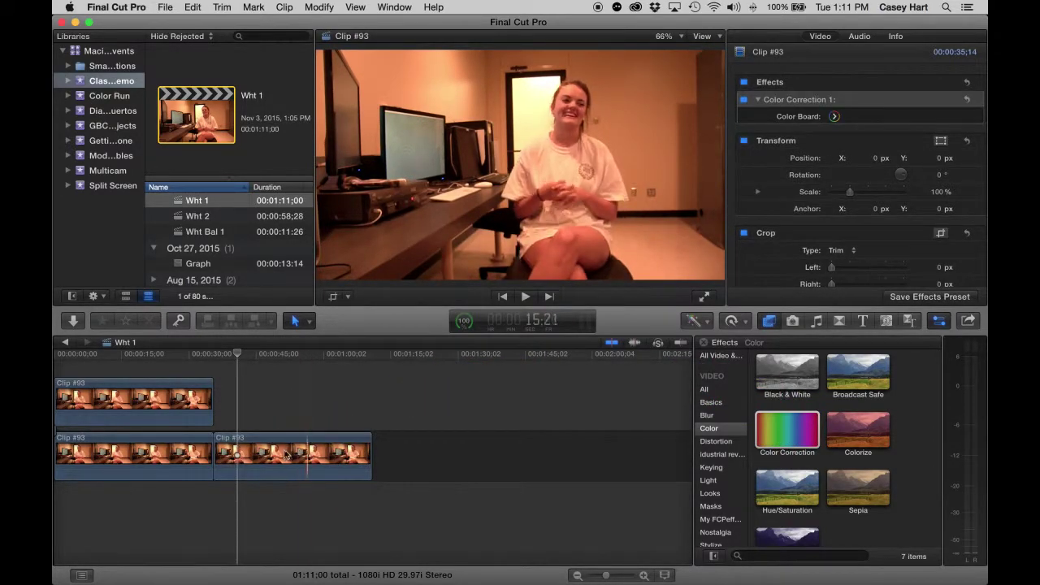
click(272, 447)
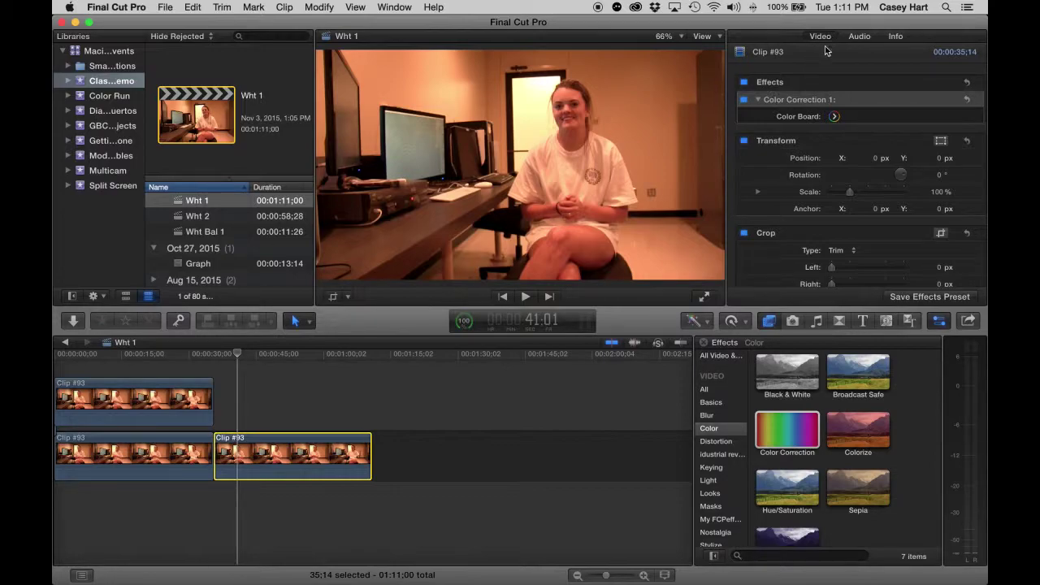
- Toggle the inspector off and back on, and show the video scopes beside the viewer image
click(937, 323)
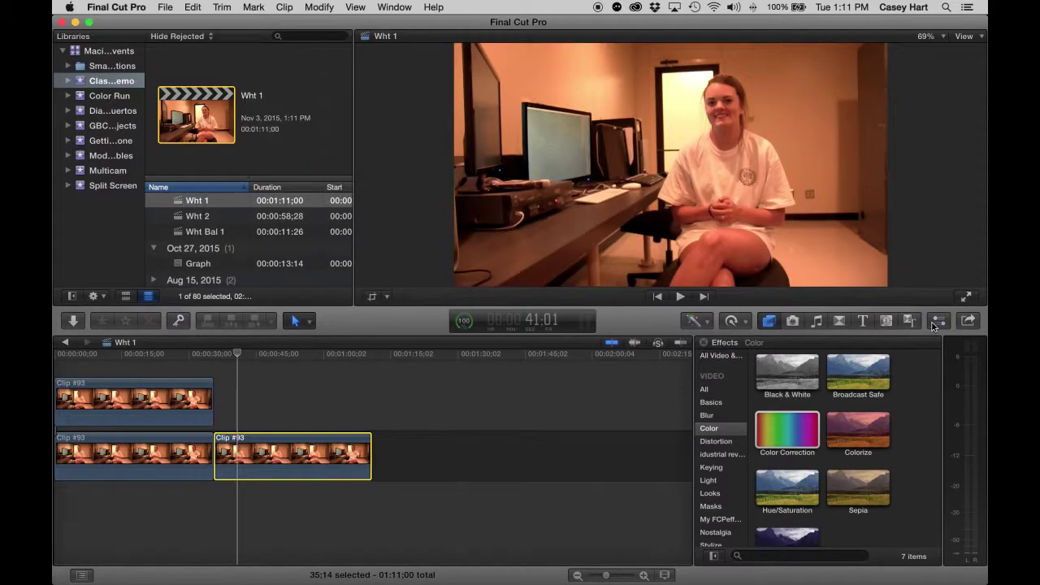
click(937, 323)
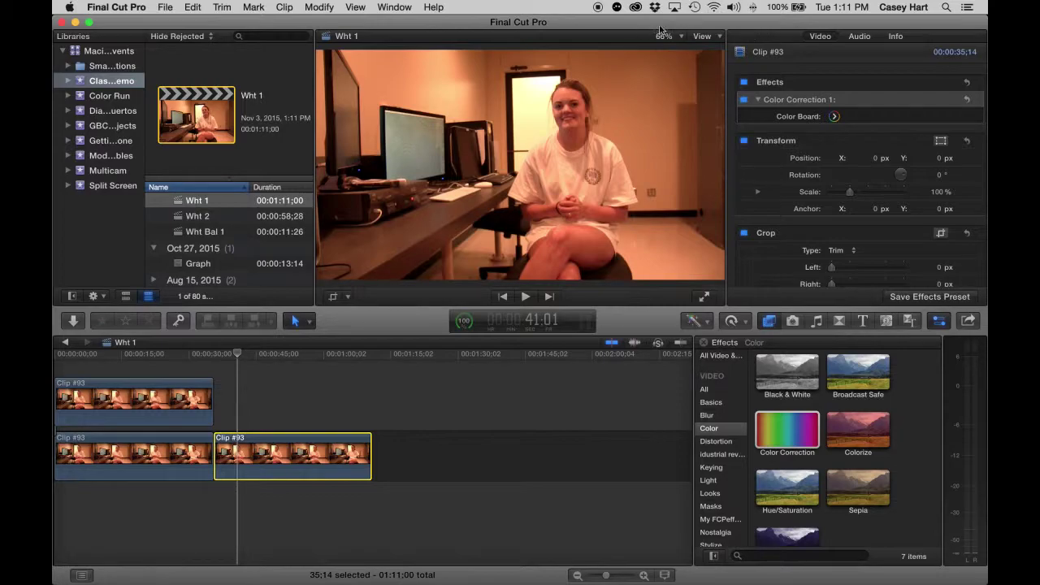
click(719, 38)
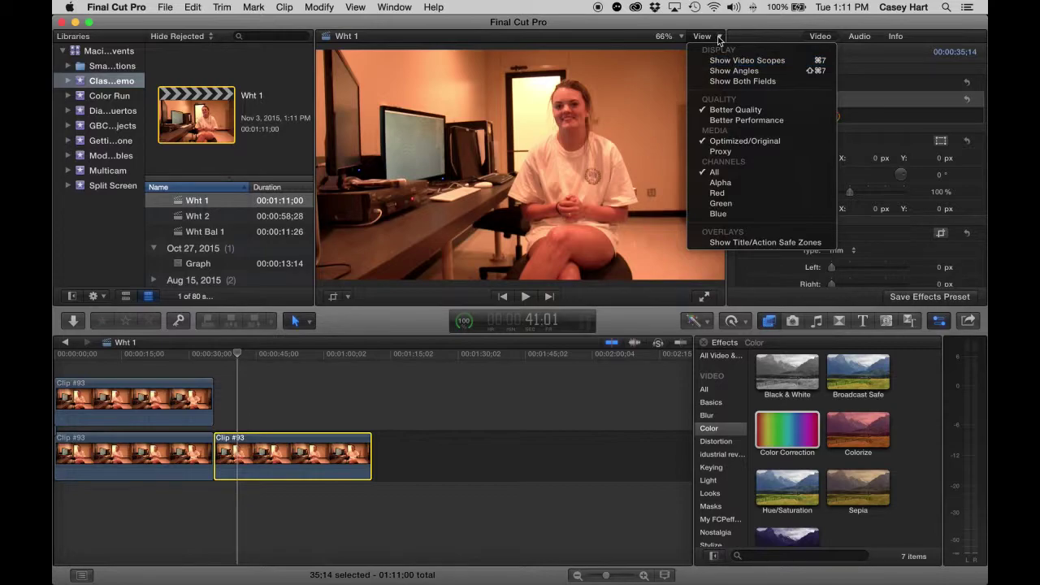
click(741, 62)
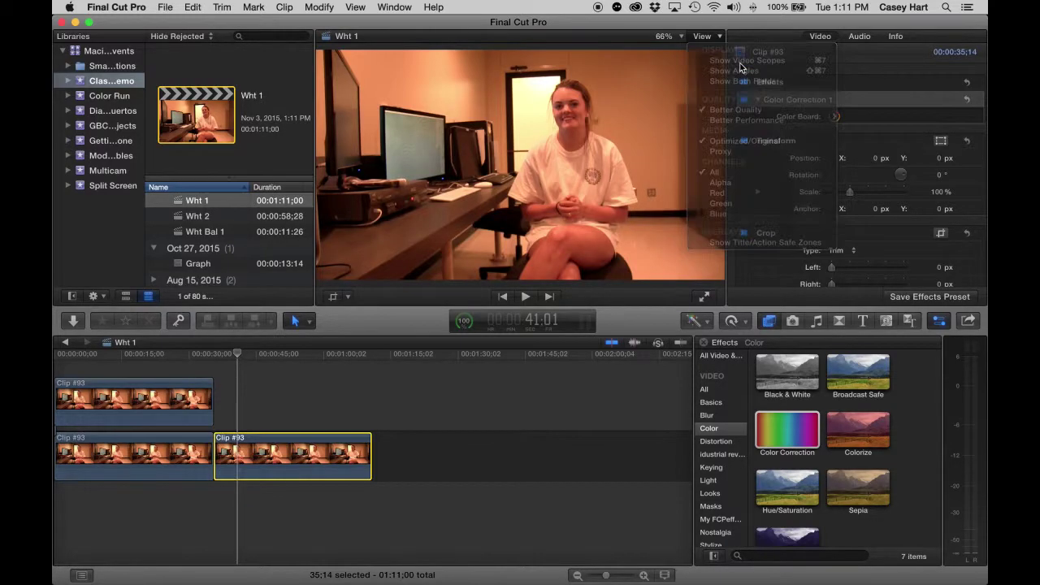
click(313, 142)
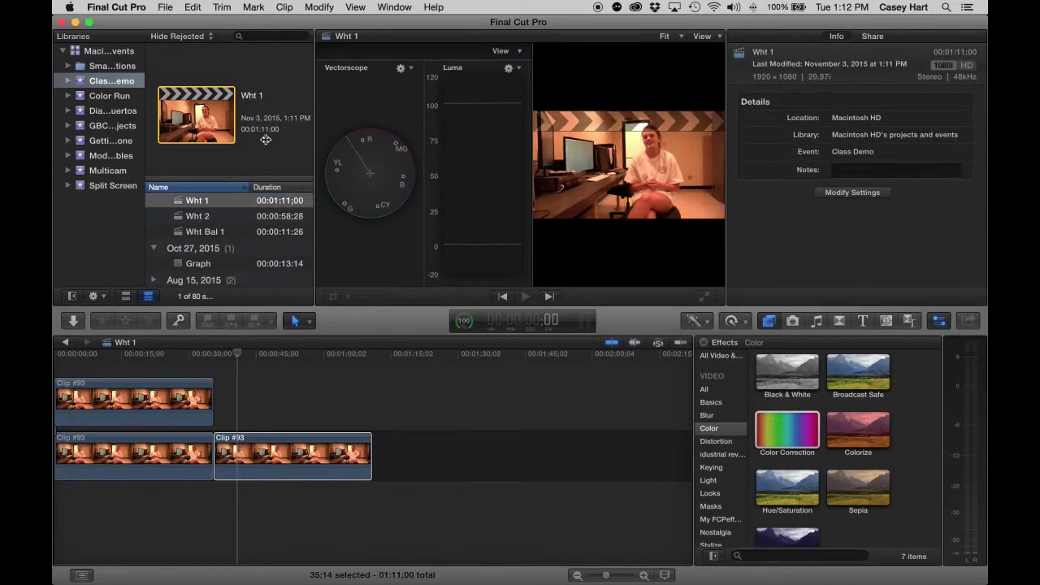
- Hide the browser to give the viewer and video scopes more room
click(308, 130)
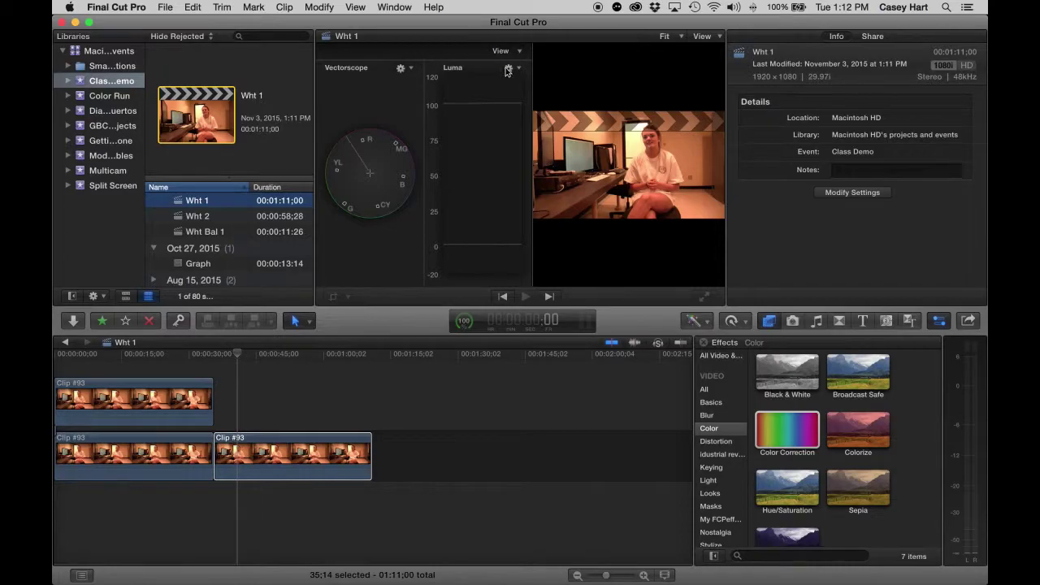
click(389, 8)
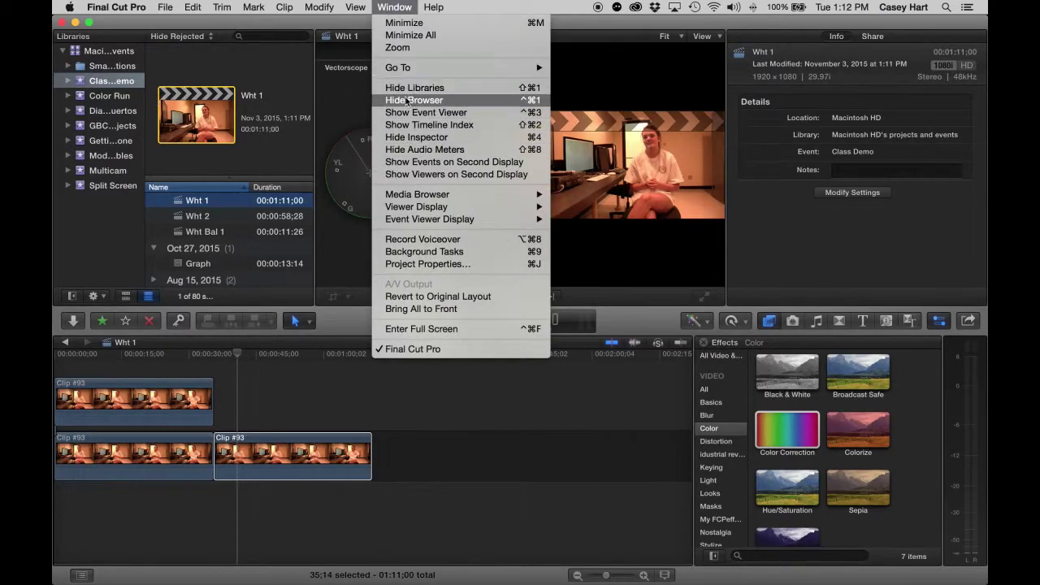
click(425, 100)
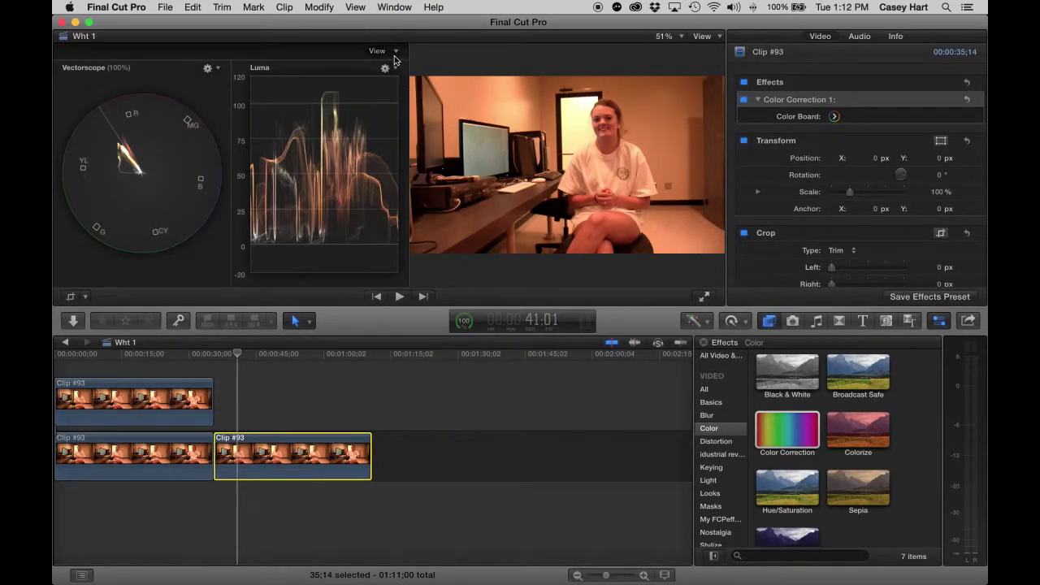
- Switch the video scopes to a single-scope layout and set the waveform channel to Luma
click(397, 53)
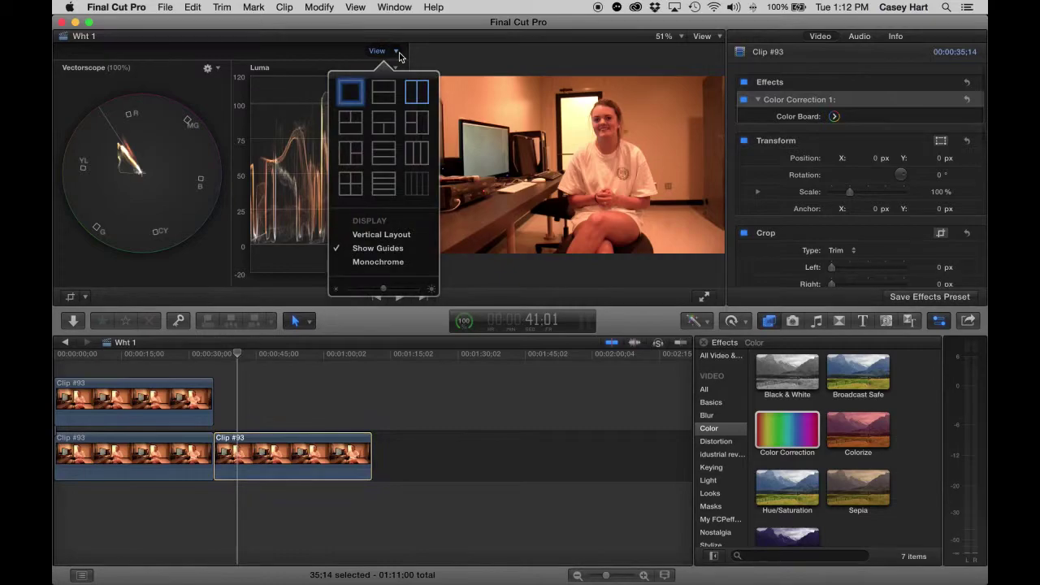
click(350, 95)
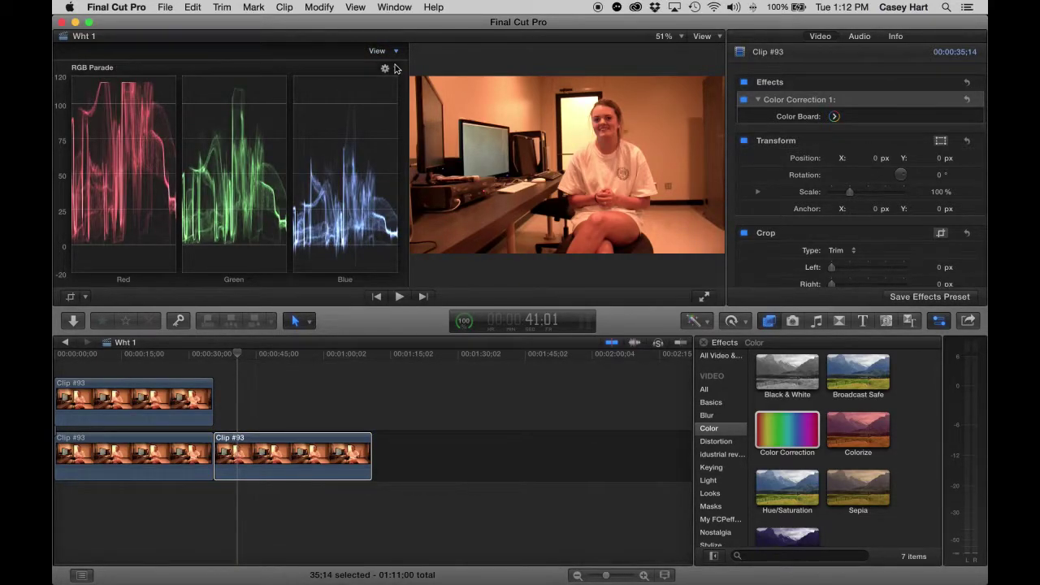
click(395, 70)
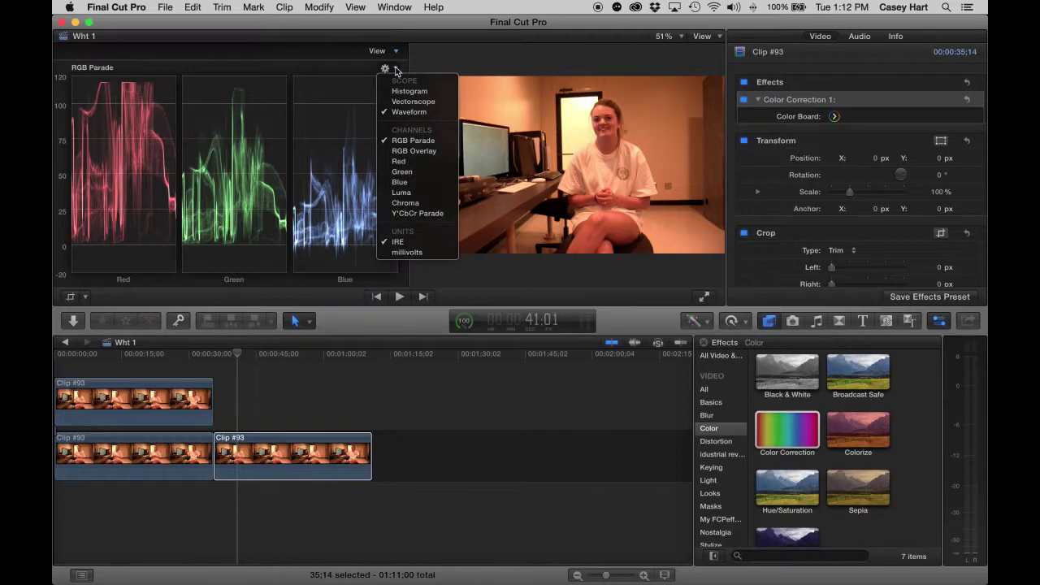
click(398, 194)
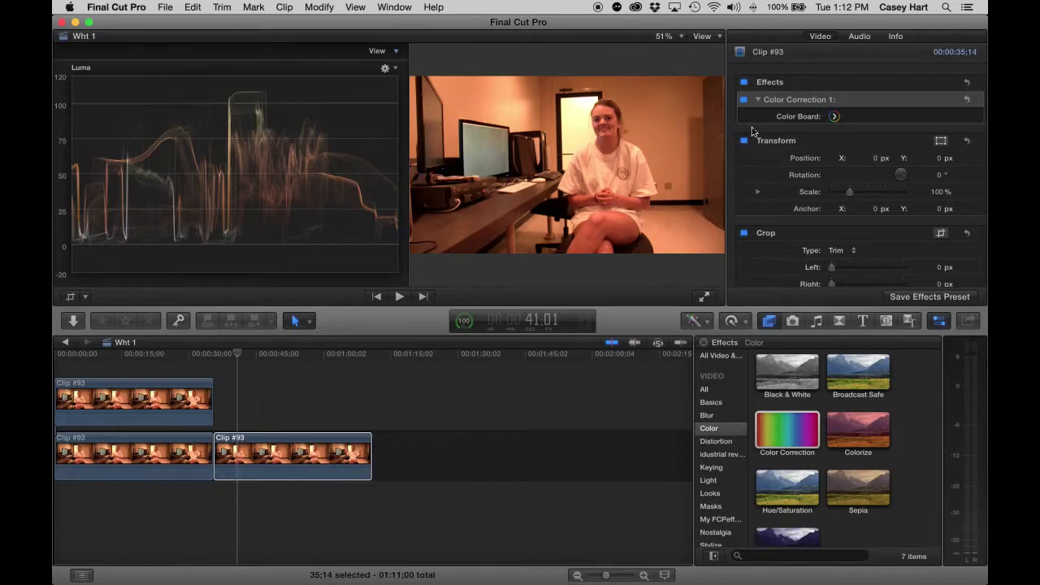
click(394, 70)
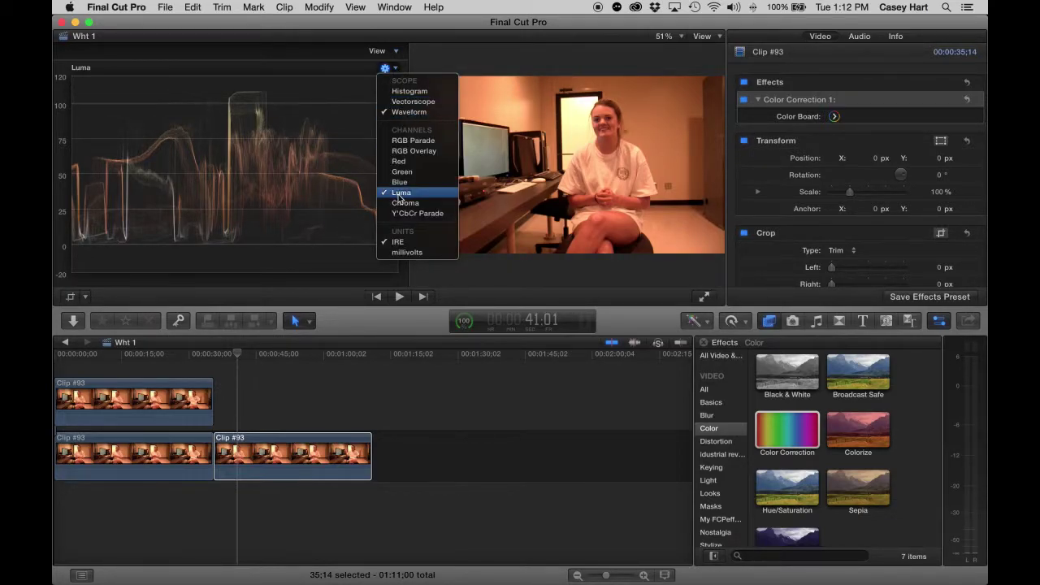
click(894, 102)
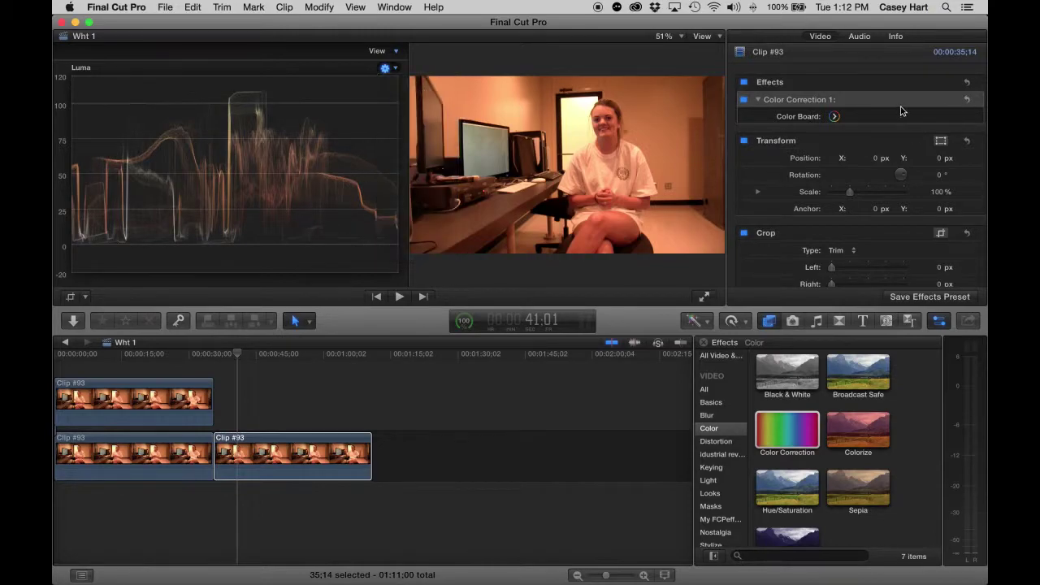
- Open the Color Board of Color Correction 1 and lower the highlights exposure to -7%
click(835, 117)
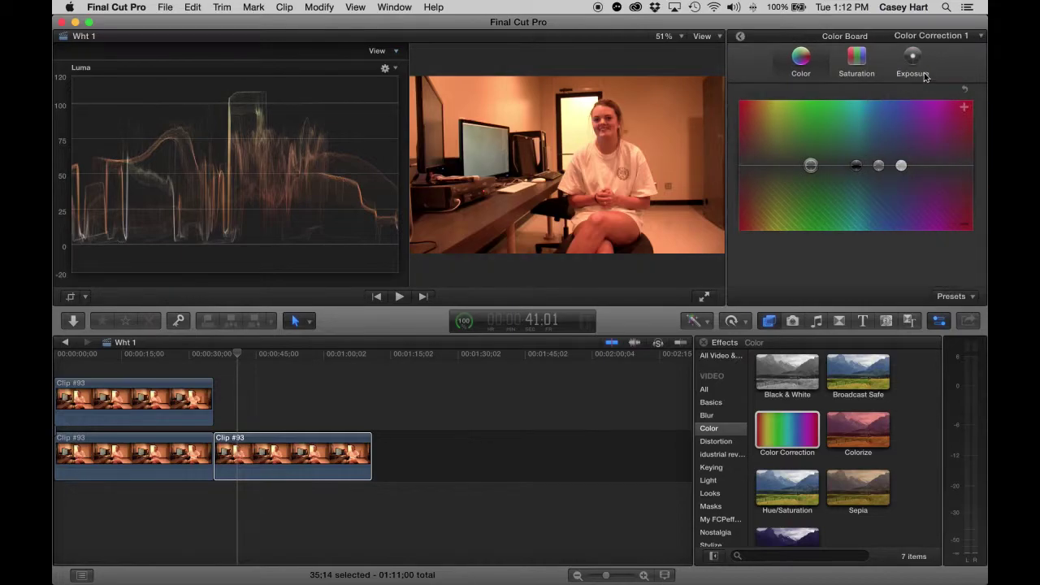
click(913, 61)
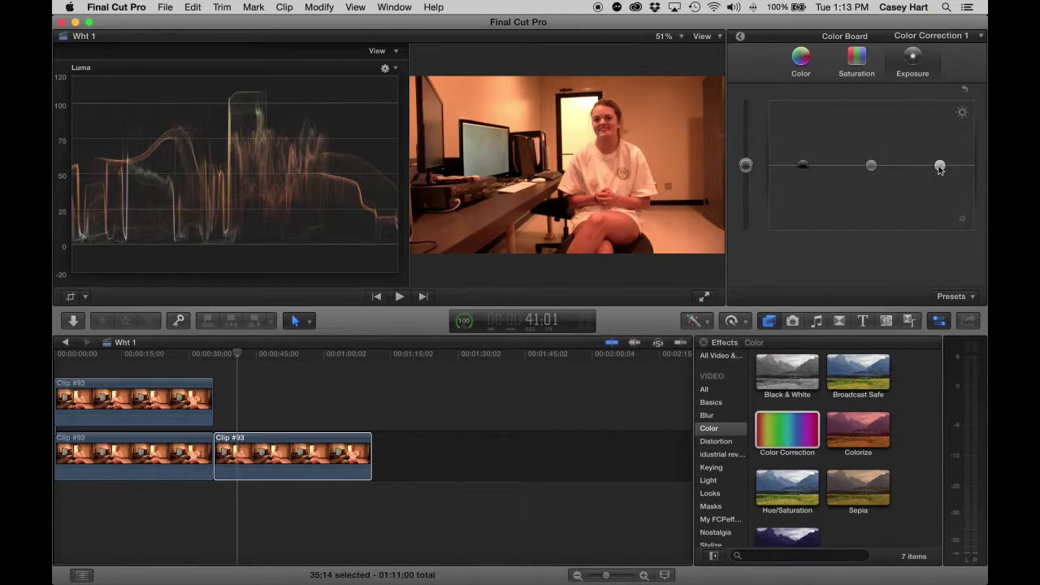
drag(940, 169, 939, 177)
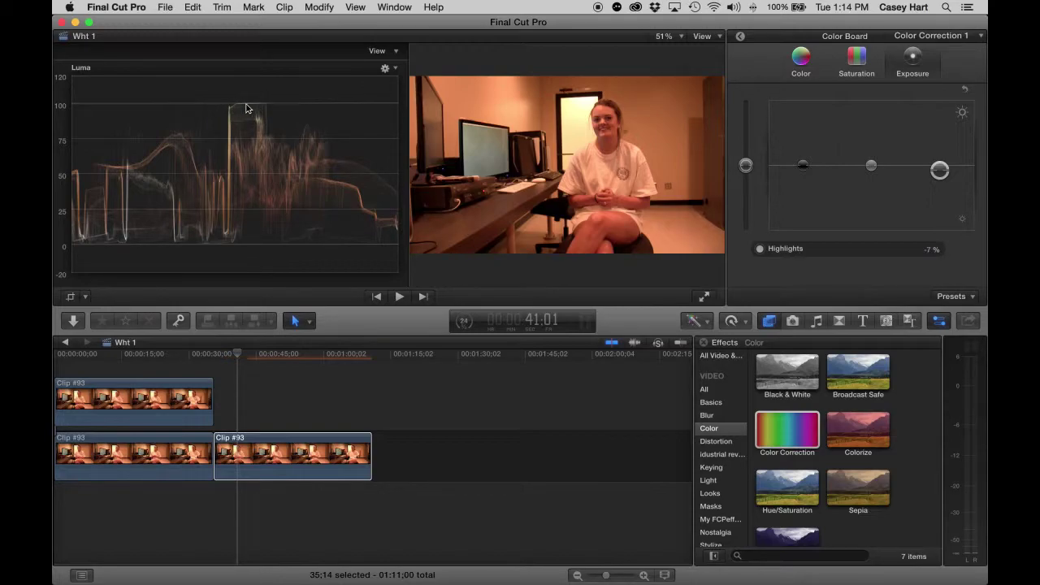
- Fine-tune the shadows exposure and raise the midtones exposure to about 7%
drag(803, 168, 805, 170)
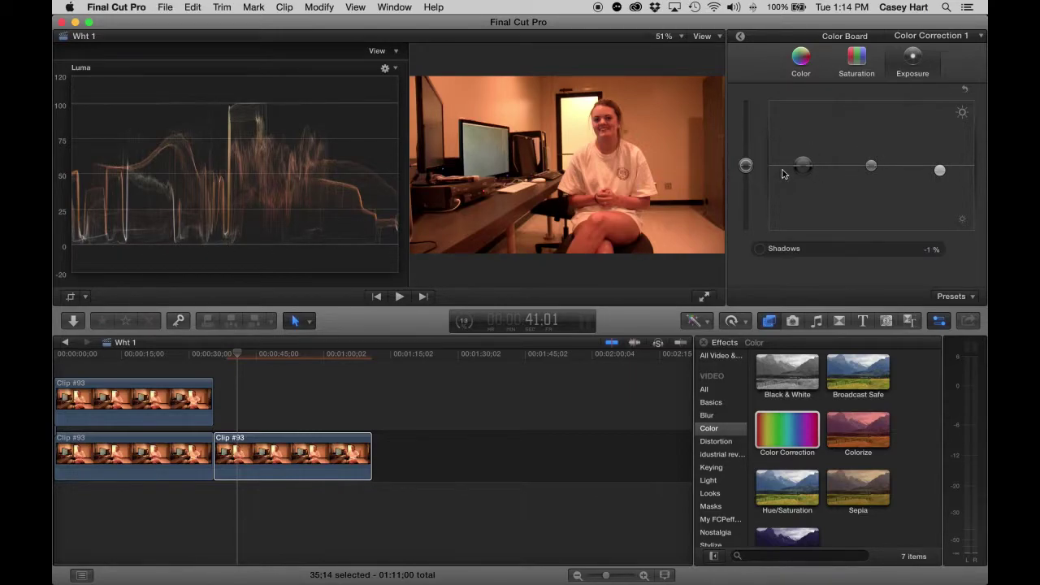
mouse_move(802, 167)
mouse_down()
mouse_move(805, 156)
mouse_move(807, 169)
mouse_up()
click(873, 167)
drag(873, 167, 873, 165)
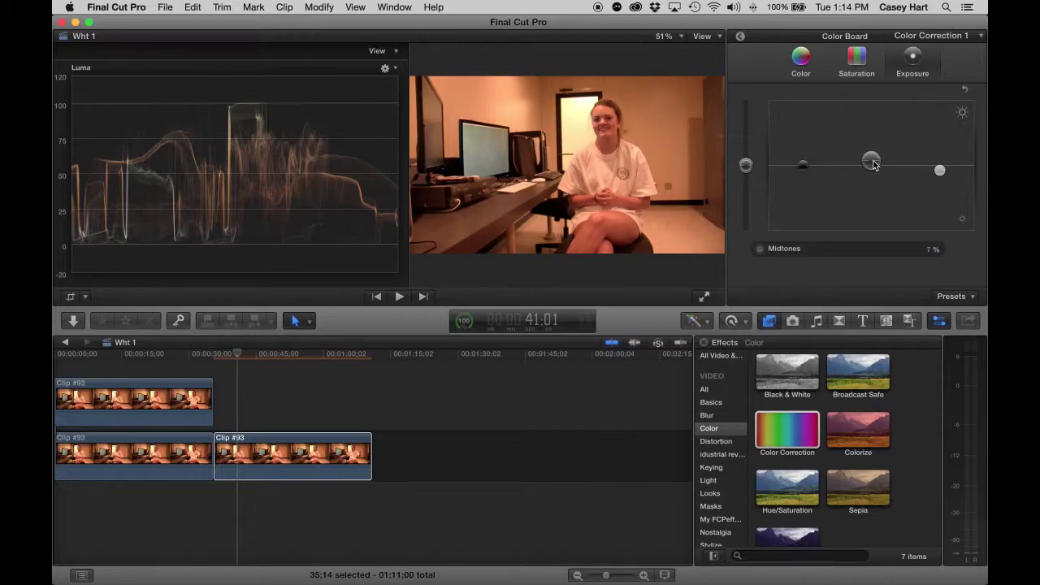
drag(872, 165, 872, 164)
- Display the Color Board's color controls and change the waveform scope to RGB Parade
click(804, 64)
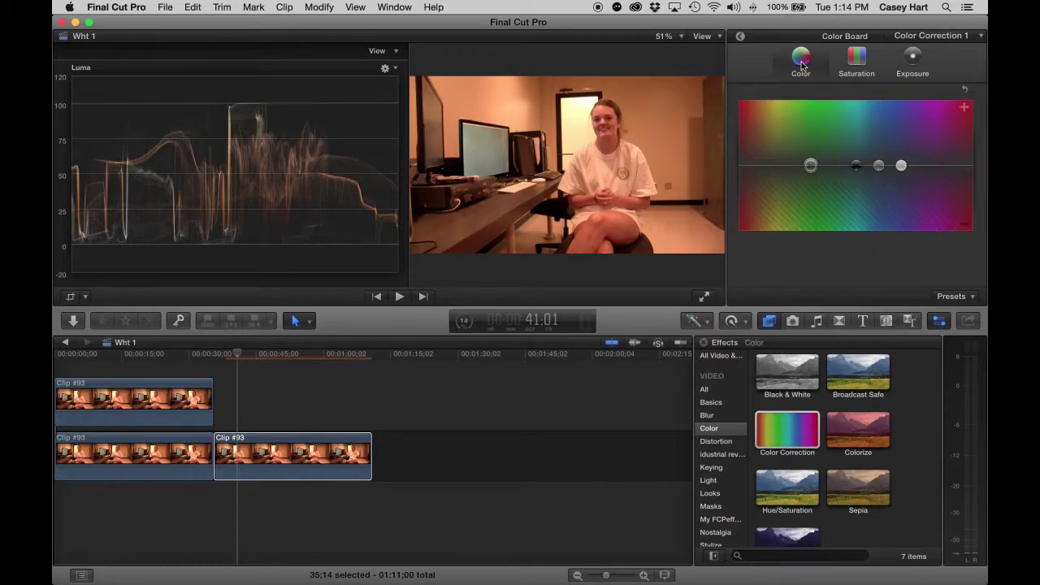
click(394, 70)
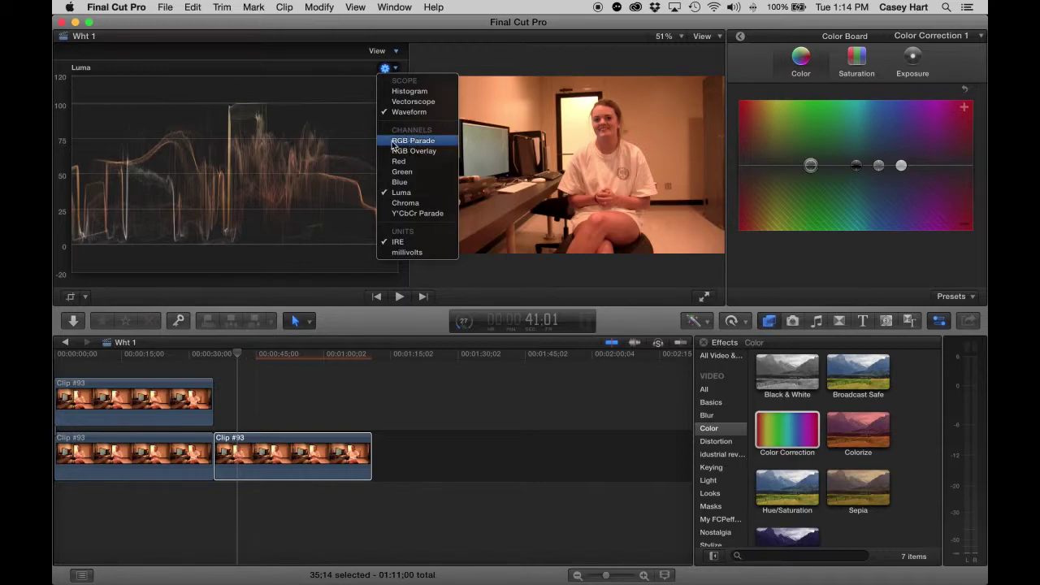
click(438, 146)
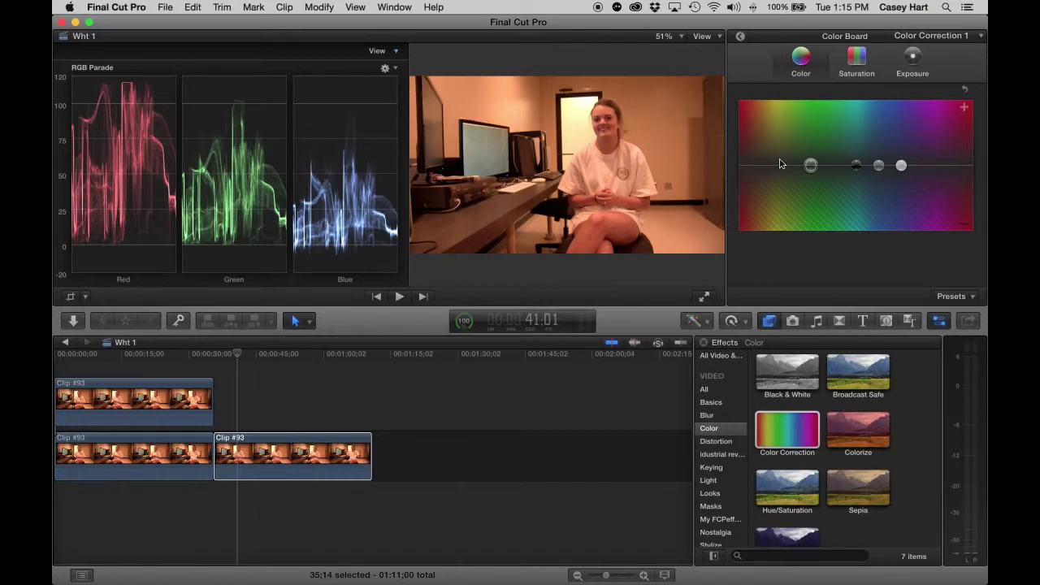
- In Color Correction 1, set the highlights color to 0°, -24%, shift the midtones slightly toward blue, and set the shadows to 360°, -6%
drag(902, 167, 740, 181)
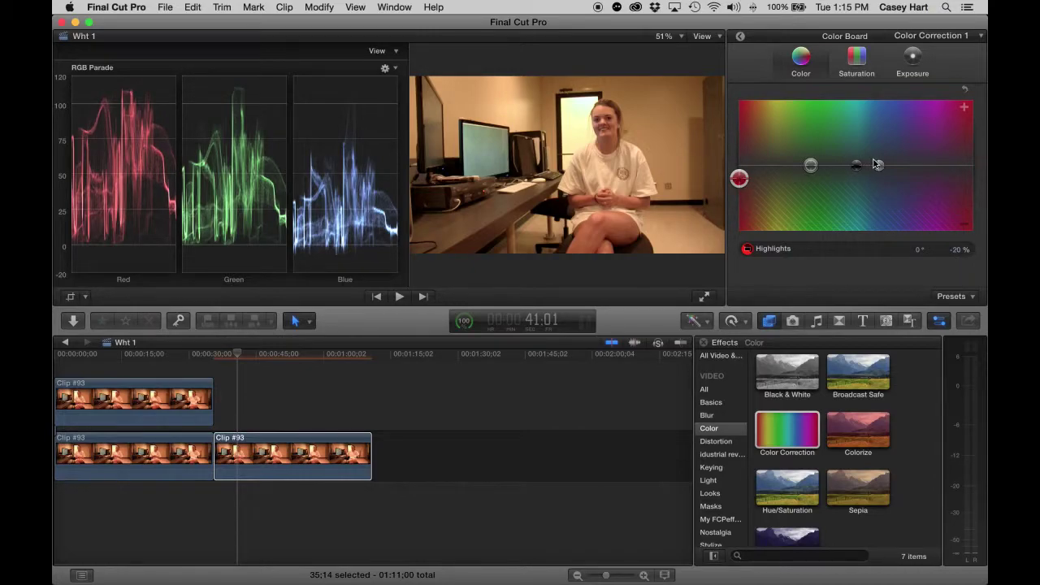
mouse_move(876, 168)
mouse_down()
mouse_move(750, 166)
mouse_move(745, 175)
mouse_move(886, 163)
mouse_move(870, 160)
mouse_up()
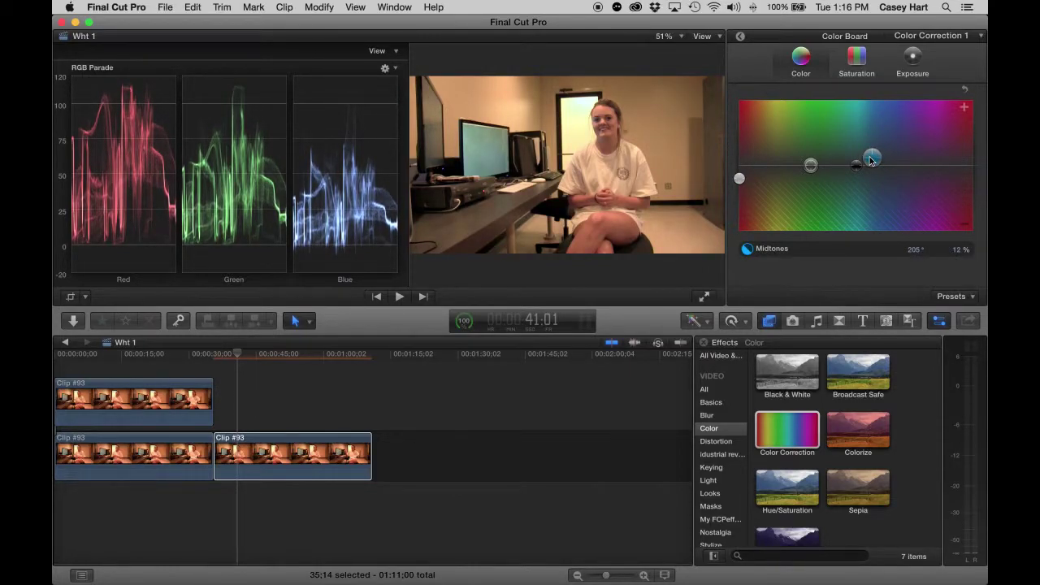
drag(740, 182, 732, 183)
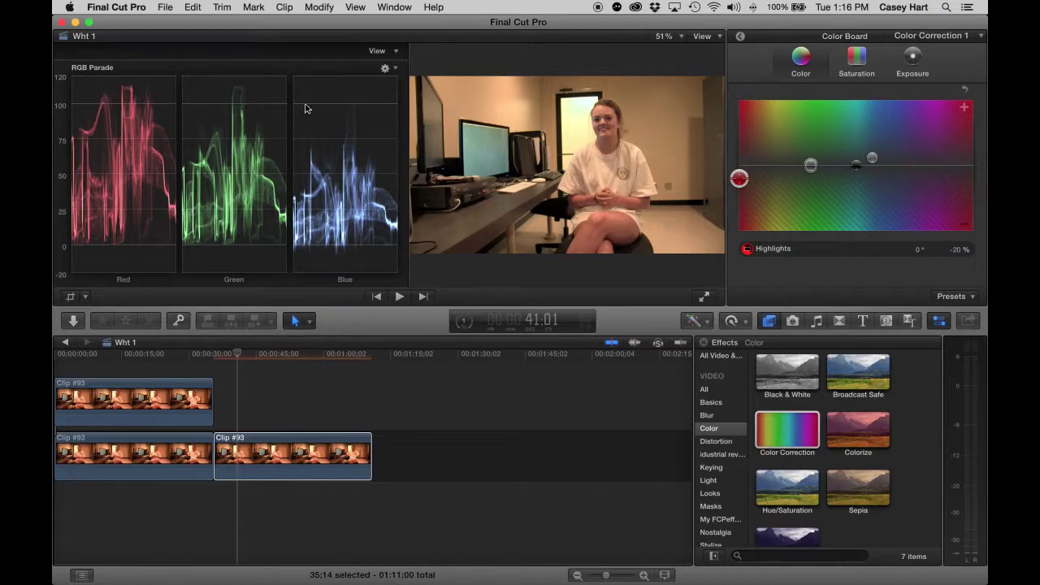
drag(740, 178, 738, 181)
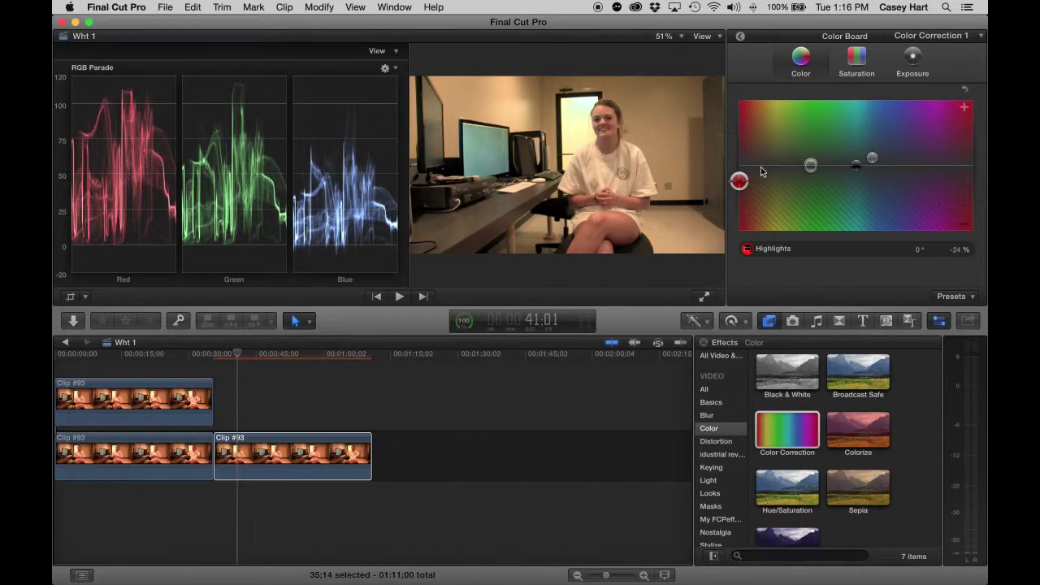
click(872, 159)
drag(872, 159, 974, 171)
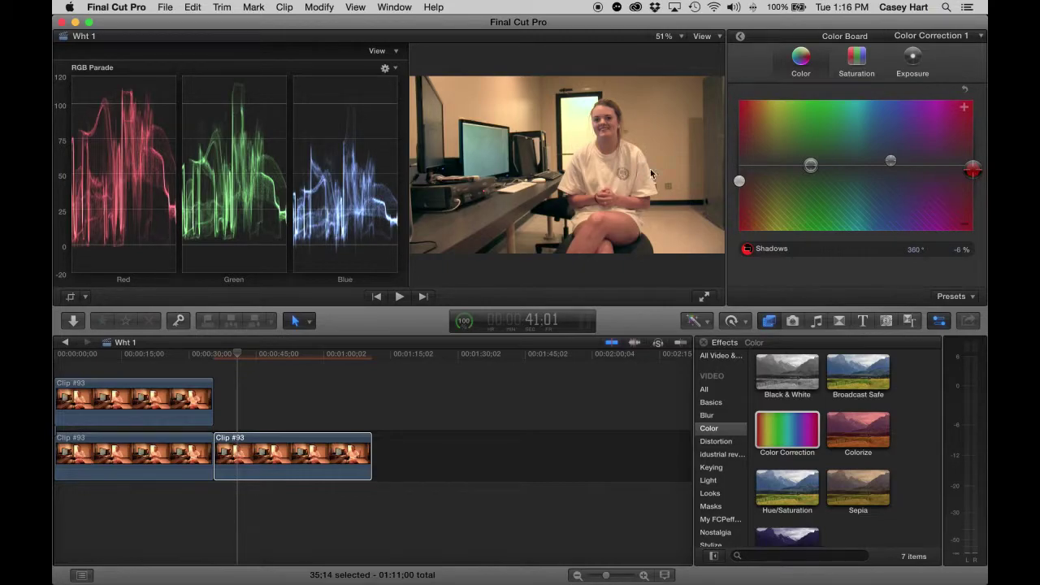
- Apply a second Color Correction effect to the second storyline clip and open its Color Board
click(244, 455)
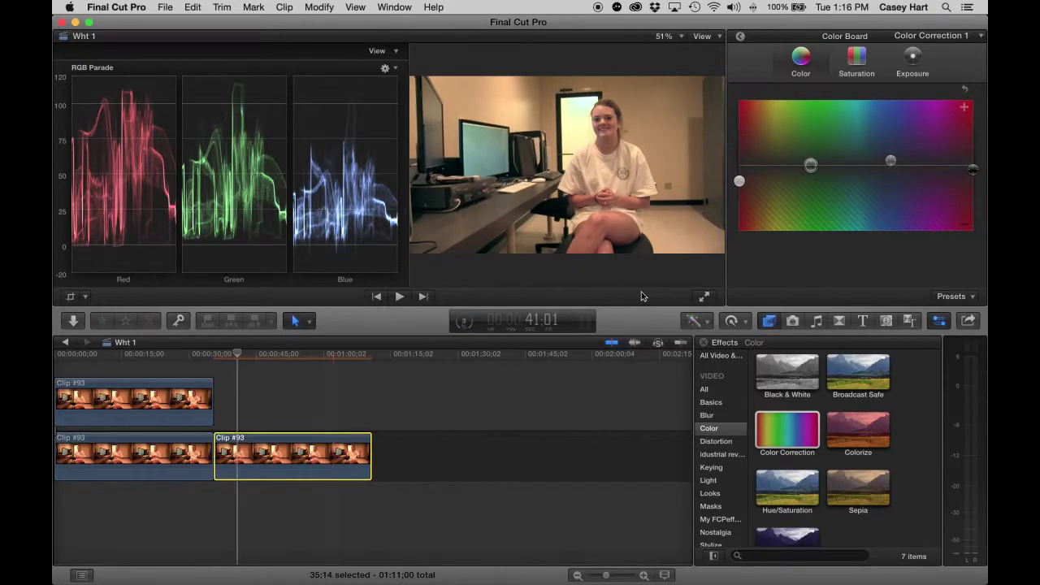
click(740, 36)
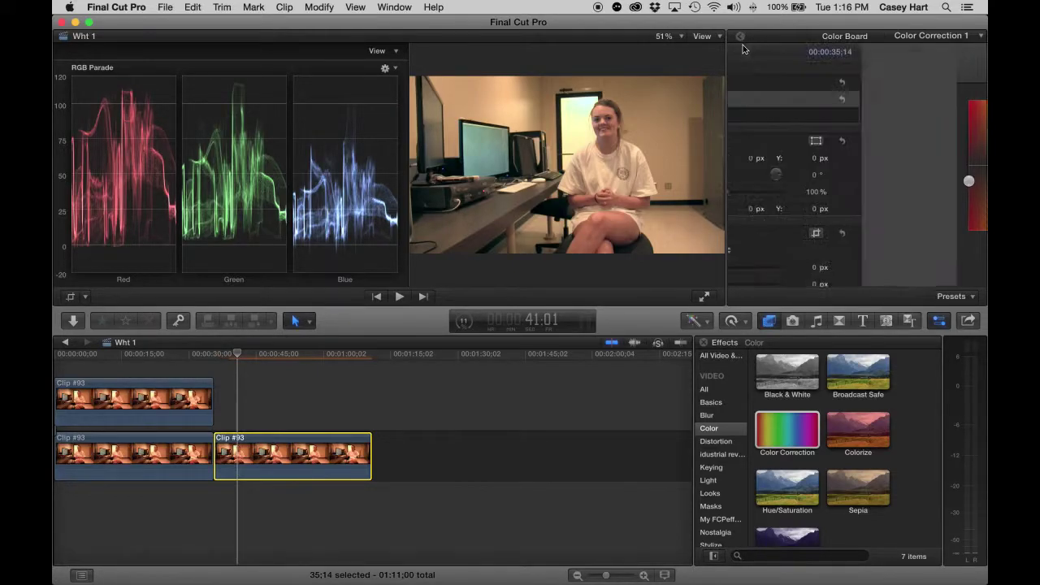
click(803, 427)
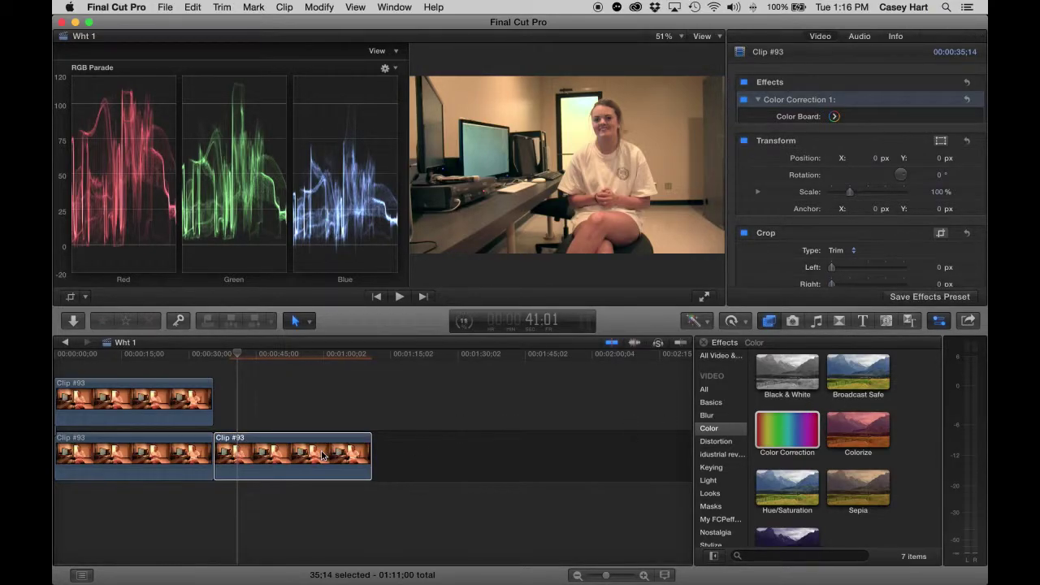
drag(805, 441, 345, 450)
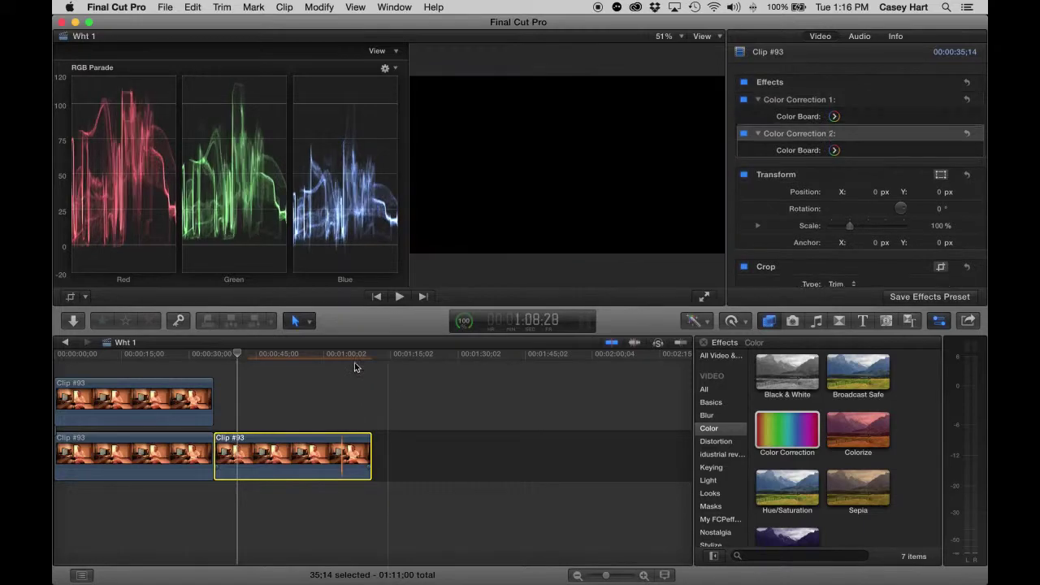
click(834, 150)
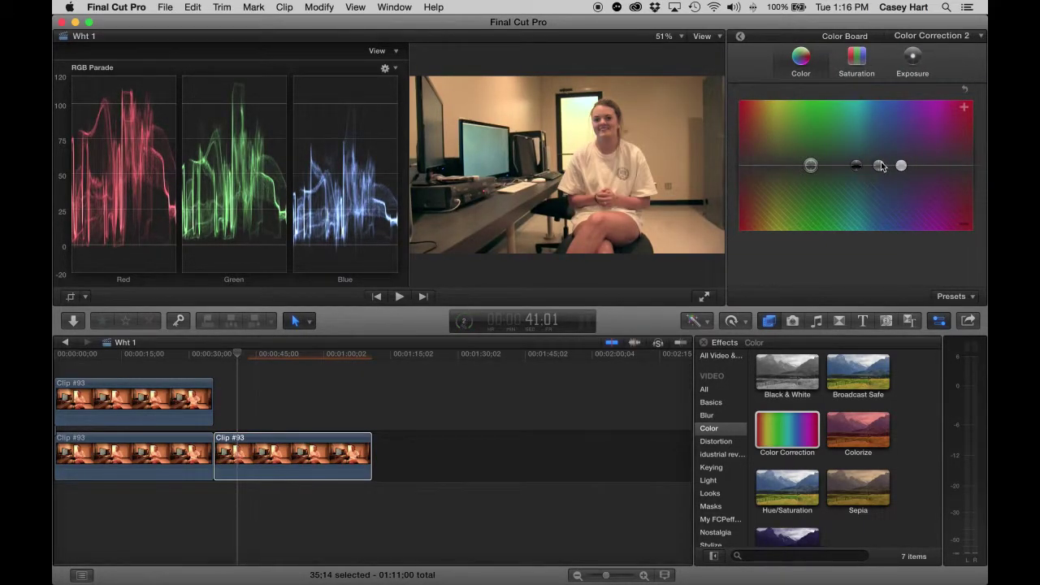
- Try shifting the highlights toward blue at about 12% and the midtones toward green in Color Correction 2, and reset its color settings
mouse_move(901, 167)
mouse_down()
mouse_move(871, 157)
mouse_move(888, 159)
mouse_up()
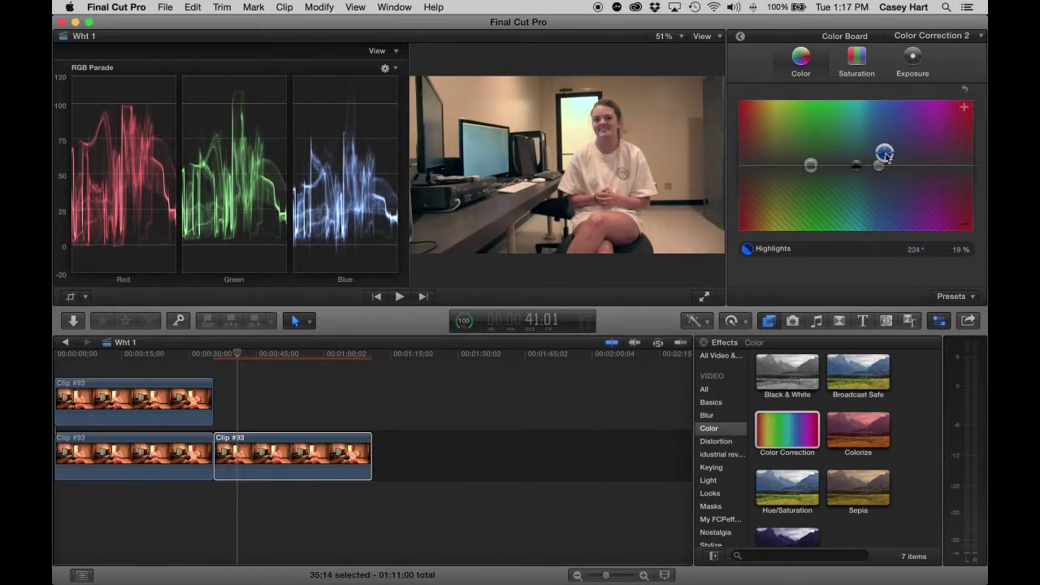
click(840, 160)
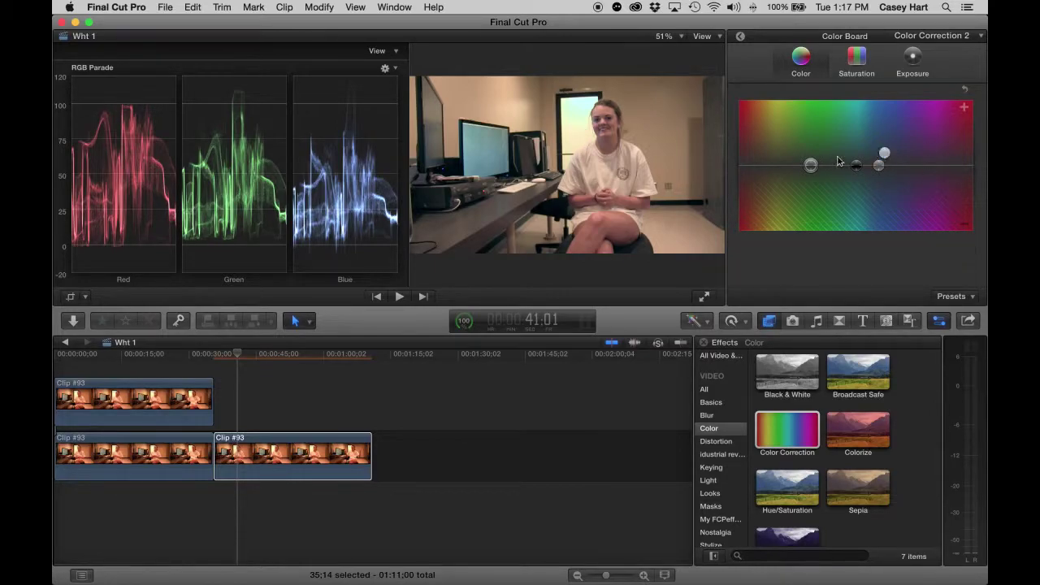
click(887, 156)
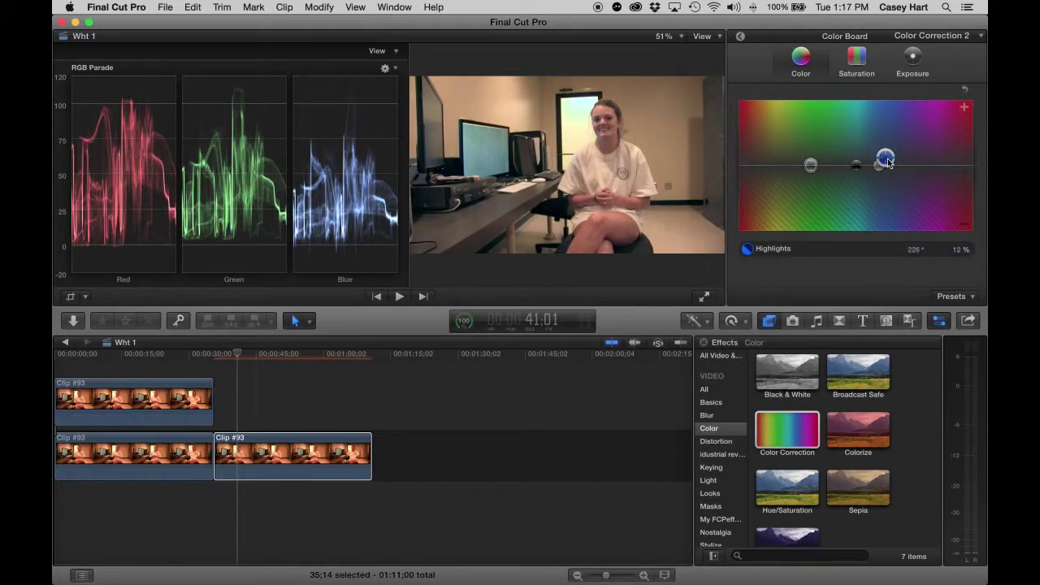
drag(879, 165, 840, 172)
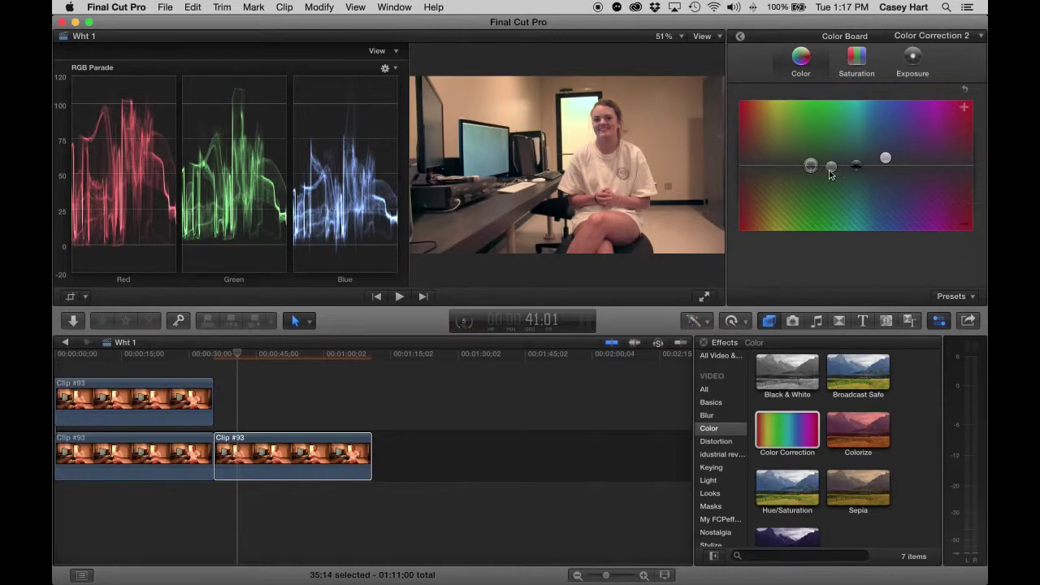
drag(831, 172, 833, 173)
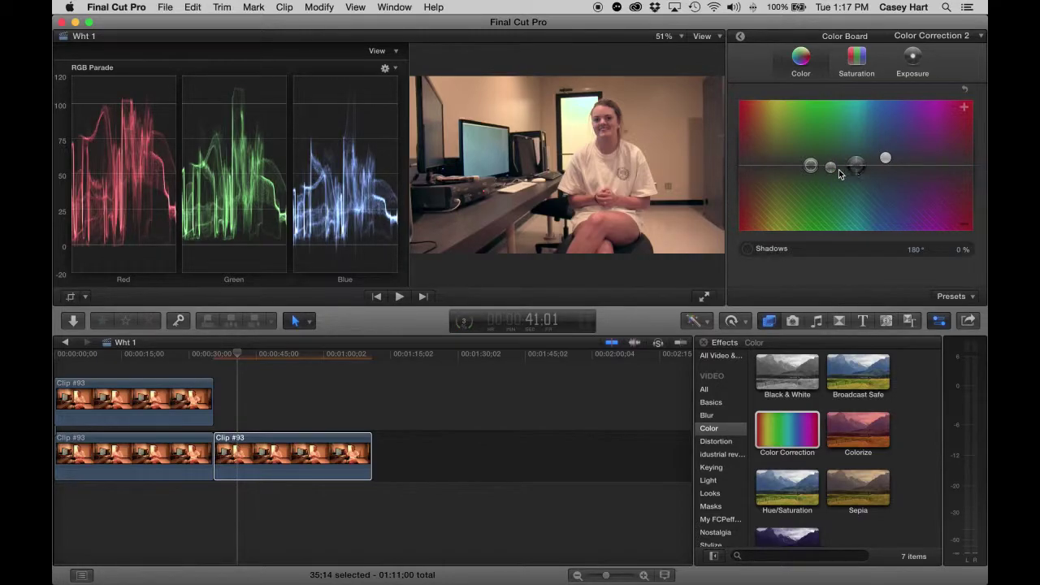
drag(831, 171, 833, 173)
key(Delete)
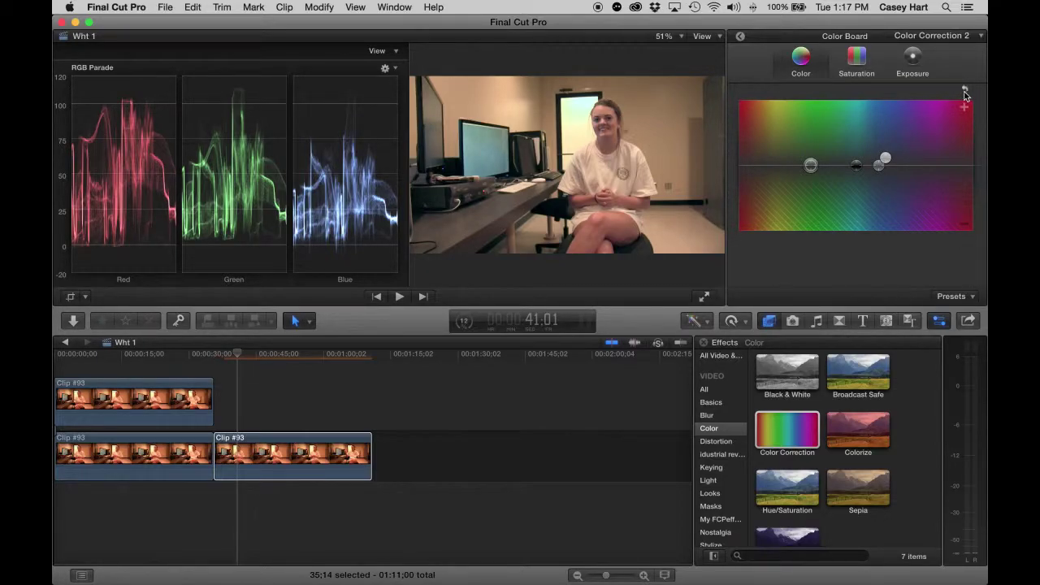
click(965, 93)
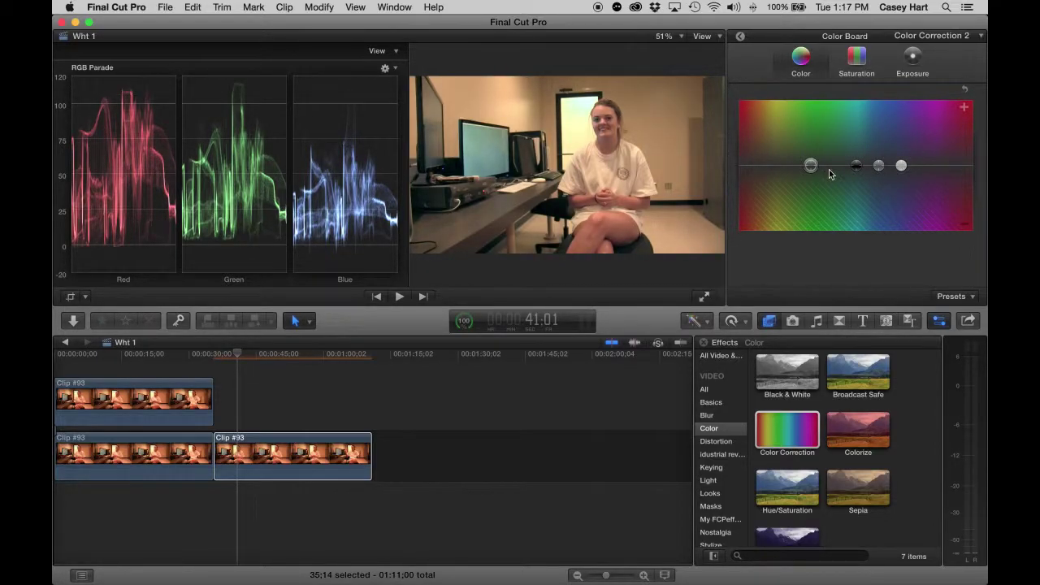
- Set the highlights color in Color Correction 2 to about 222°, 24% and return to the clip's effect list
mouse_move(902, 167)
mouse_down()
mouse_move(880, 161)
mouse_move(885, 155)
mouse_up()
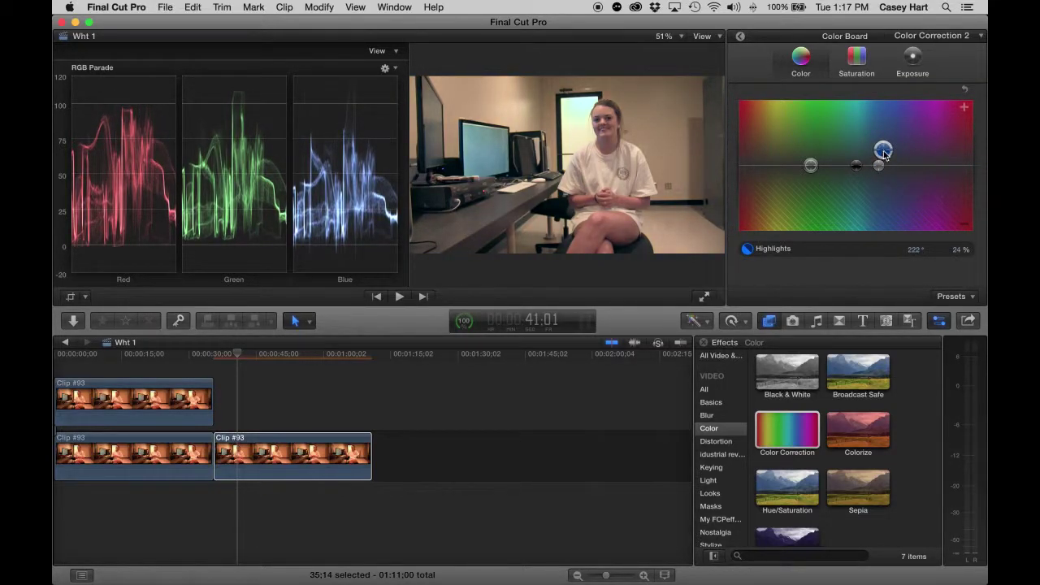
click(740, 36)
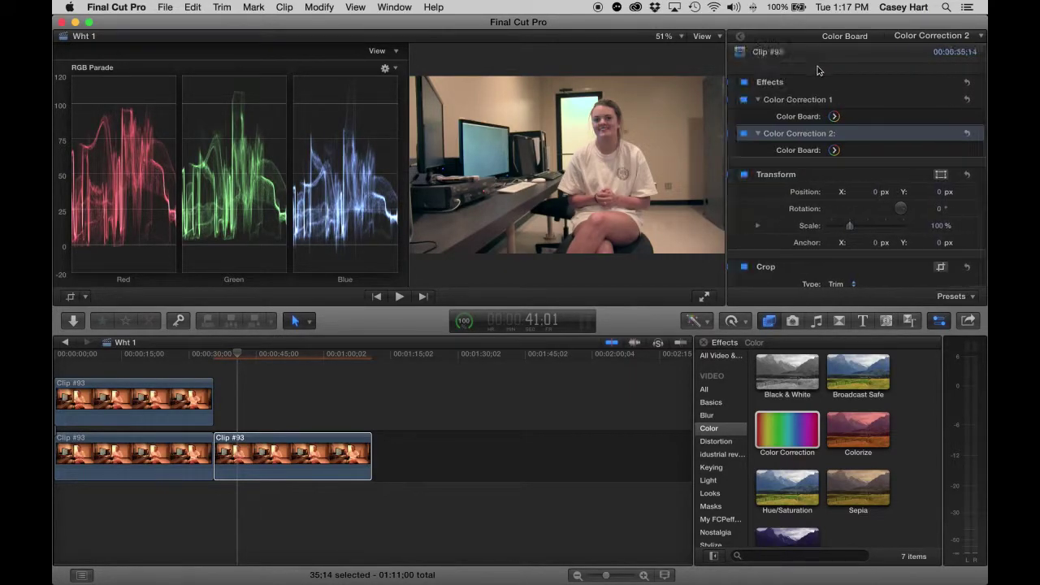
- In Color Correction 1, raise the saturation to about 22% for the shadows, 18% for the midtones and 11% for the highlights
click(834, 115)
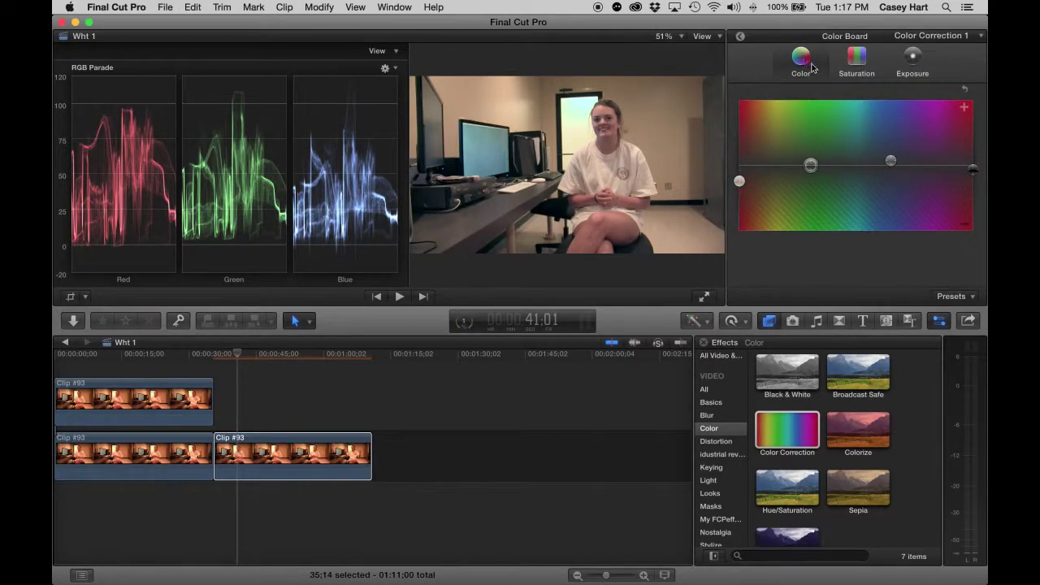
click(865, 62)
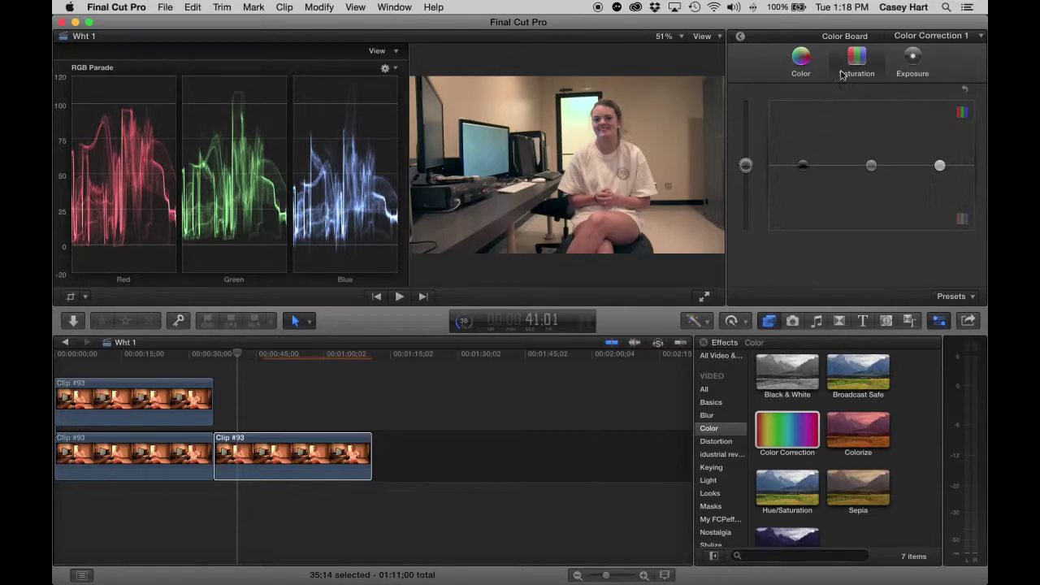
click(804, 167)
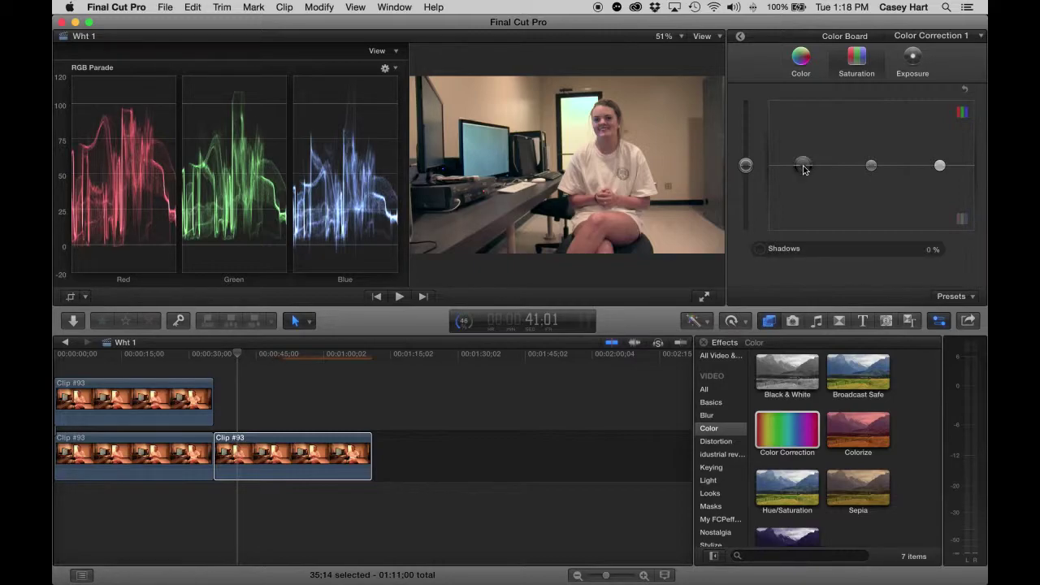
mouse_move(801, 173)
mouse_down()
mouse_move(803, 94)
mouse_move(800, 175)
mouse_up()
drag(801, 163, 803, 155)
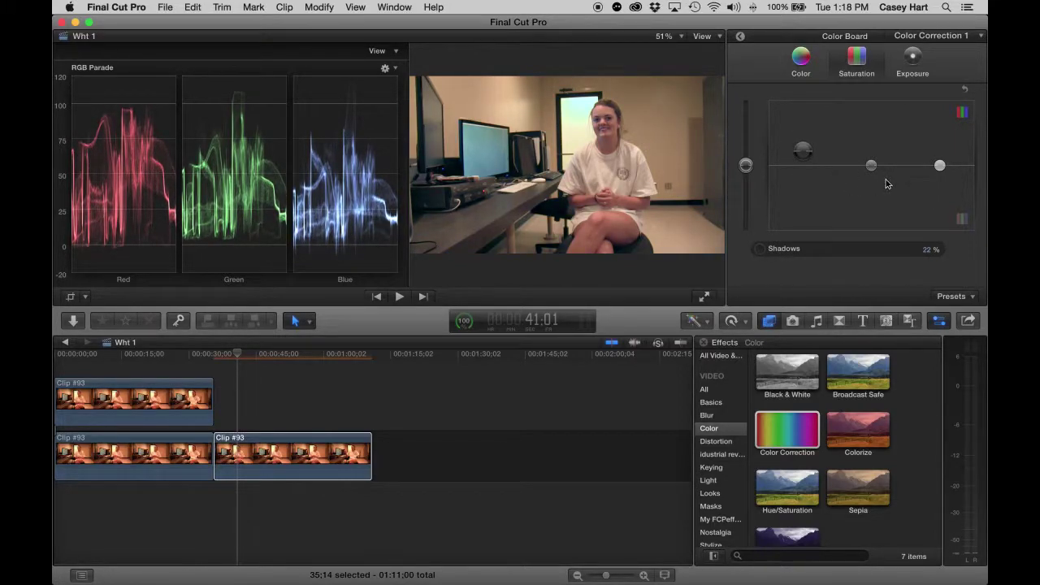
drag(872, 168, 871, 161)
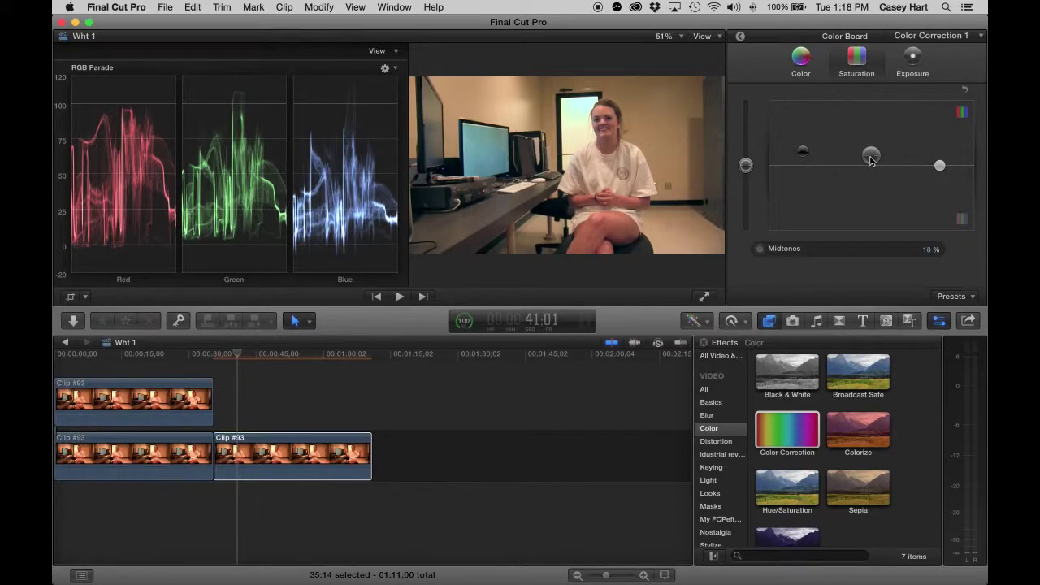
drag(940, 166, 940, 159)
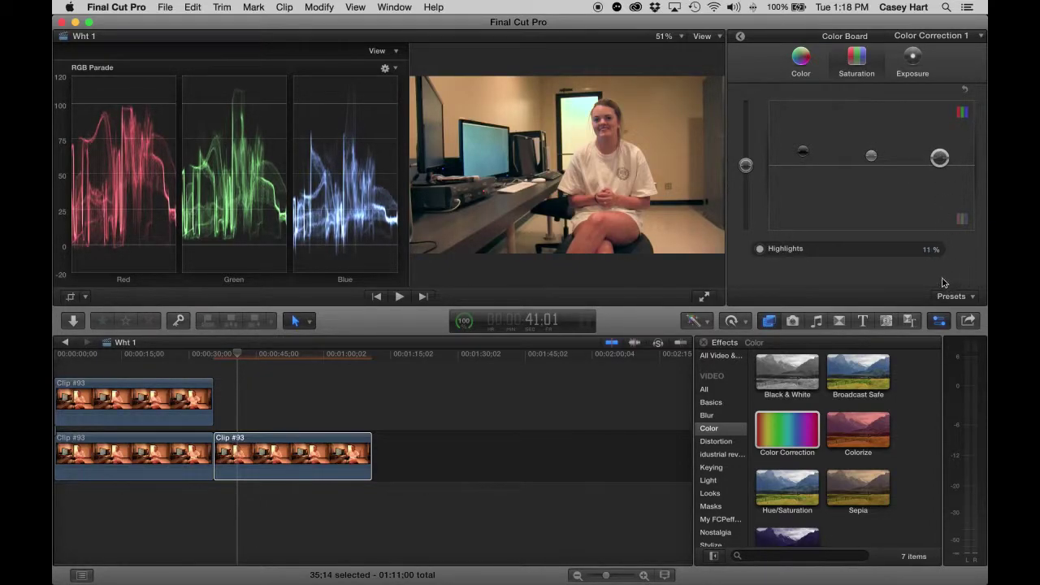
- Turn the Wht 1 clip's effects off and on twice to compare the original picture with the corrected one
click(742, 37)
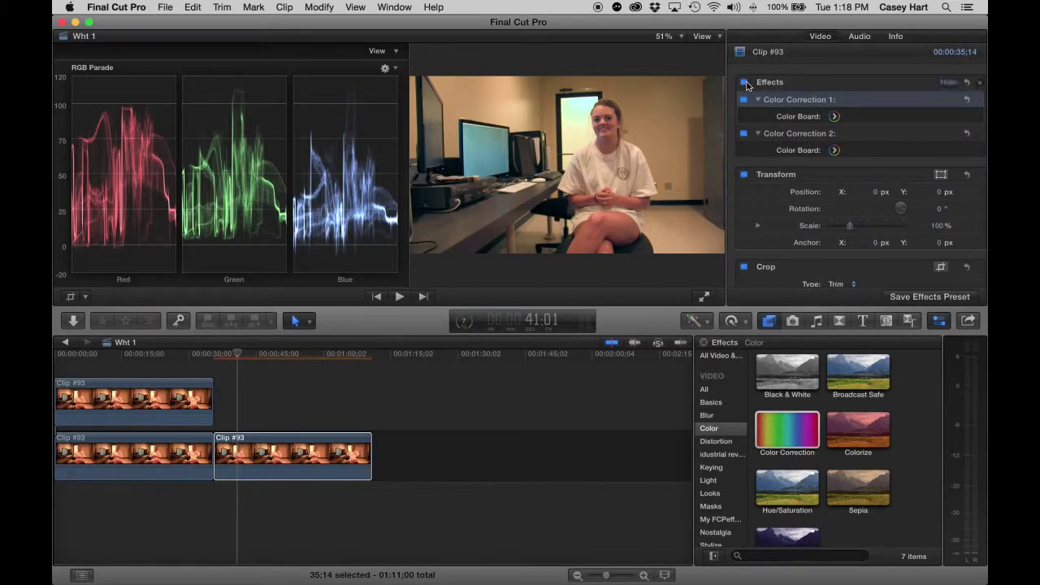
click(745, 83)
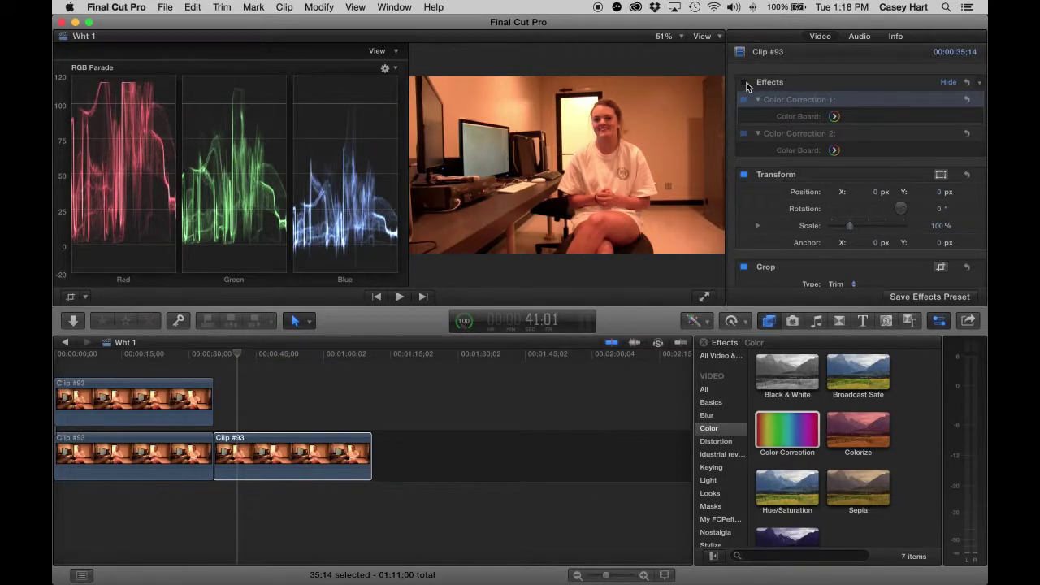
click(745, 83)
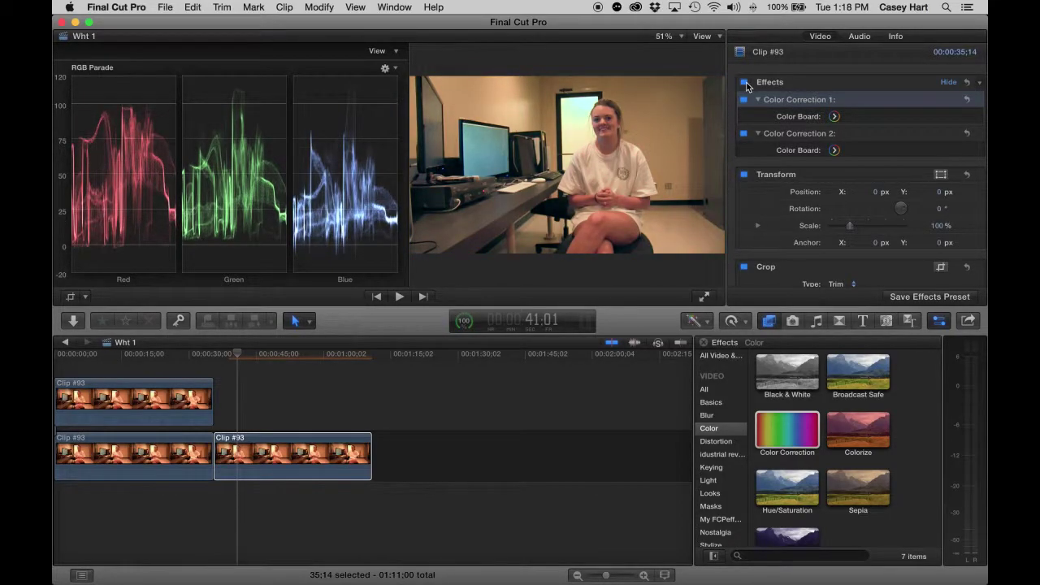
click(744, 83)
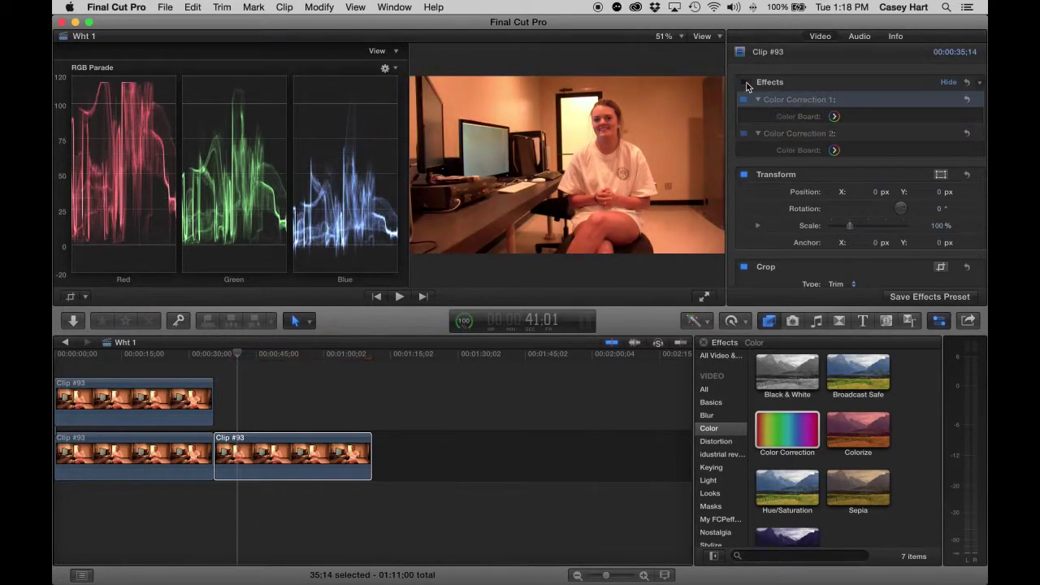
click(744, 83)
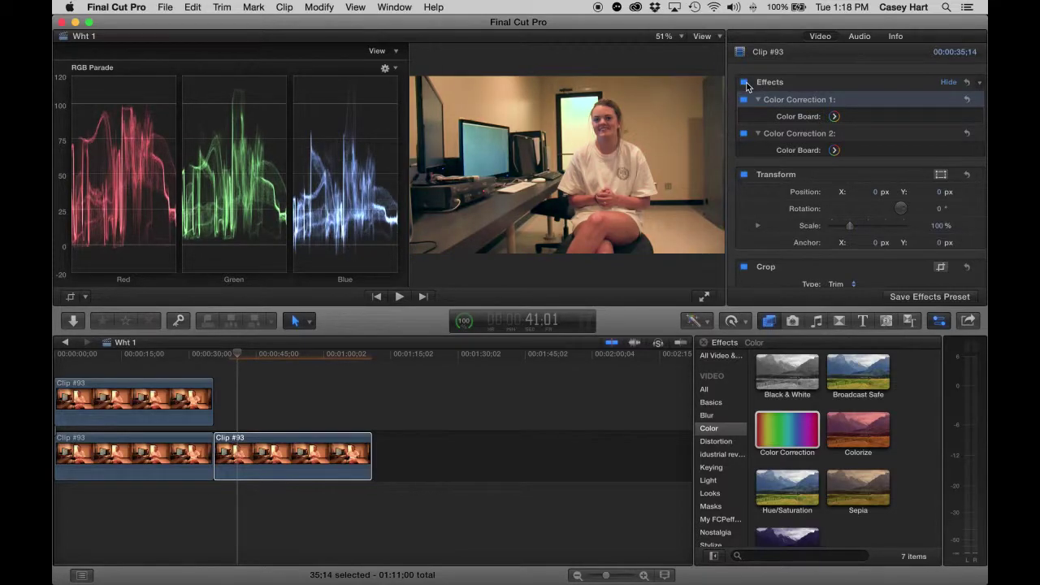
- Play back part of the corrected second storyline clip in Wht 1 to review the color
click(458, 344)
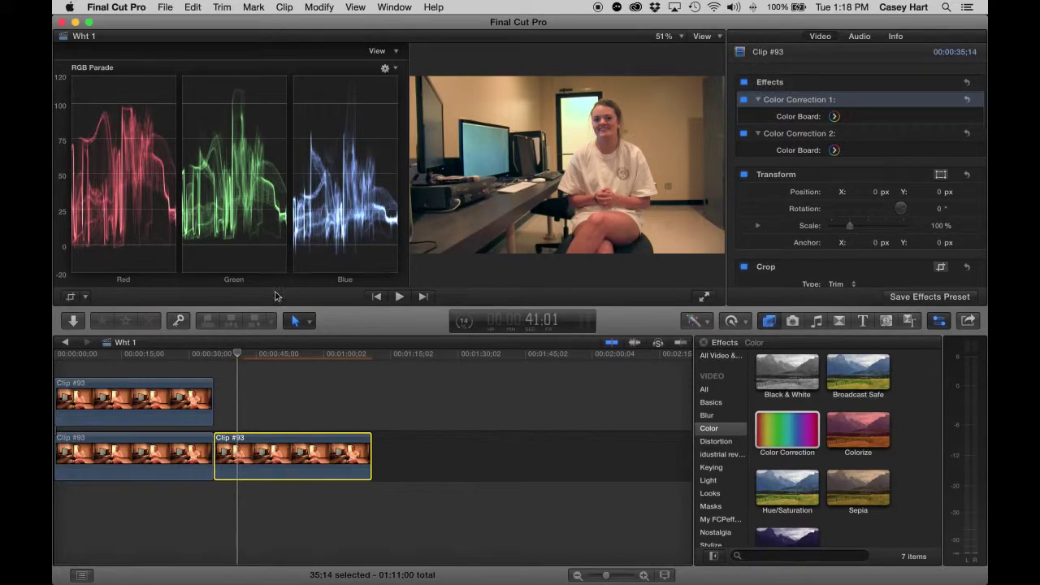
key(space)
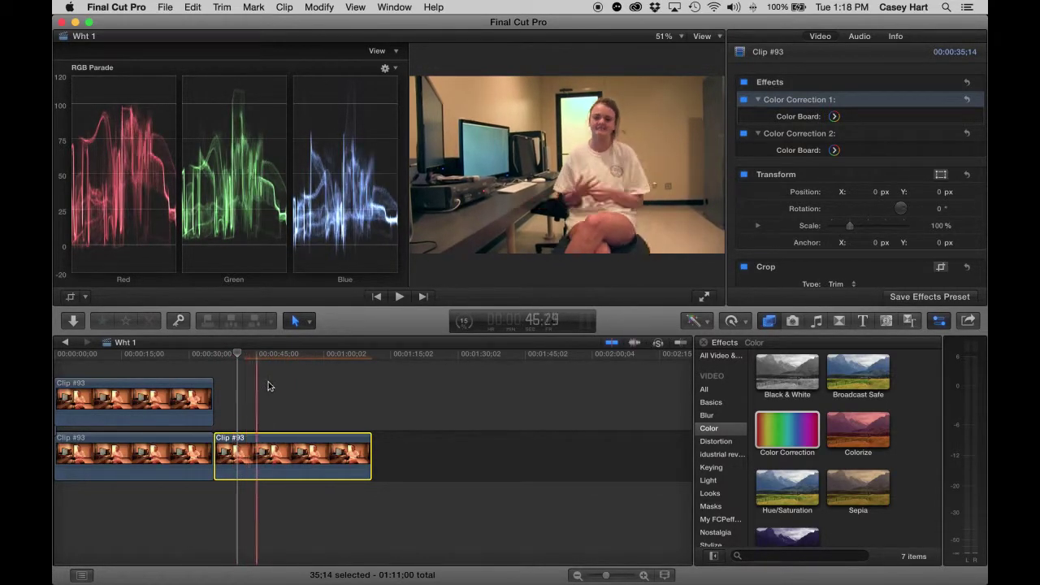
key(space)
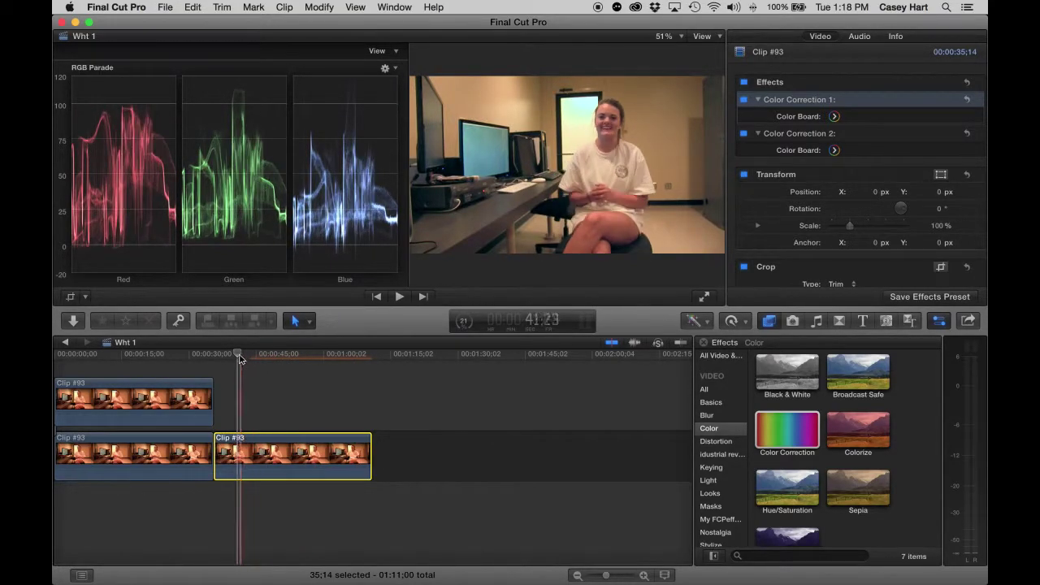
key(space)
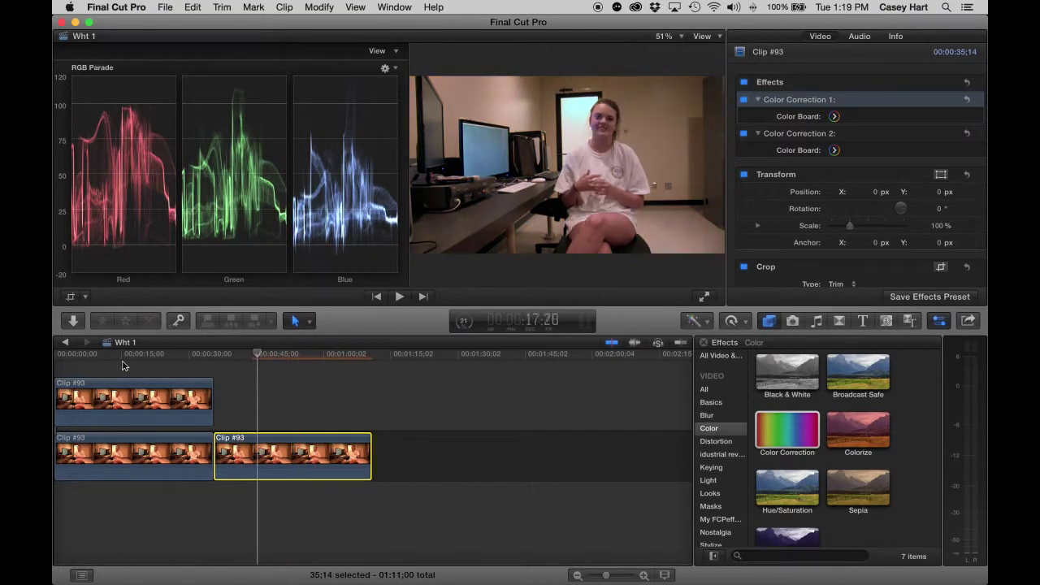
- Show the event browser and open the Wht 2 project
click(394, 6)
click(418, 101)
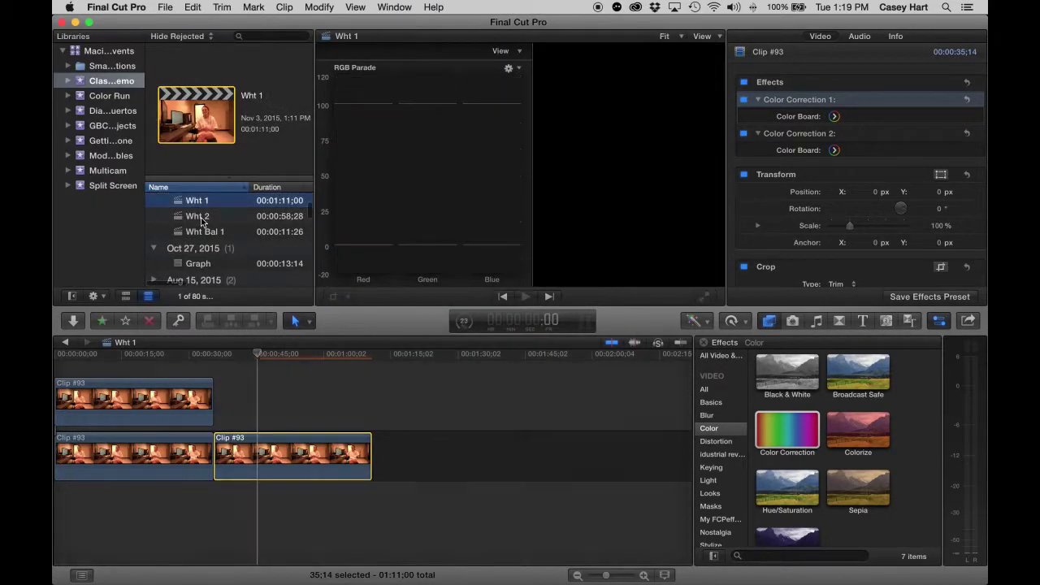
click(201, 220)
double_click(204, 221)
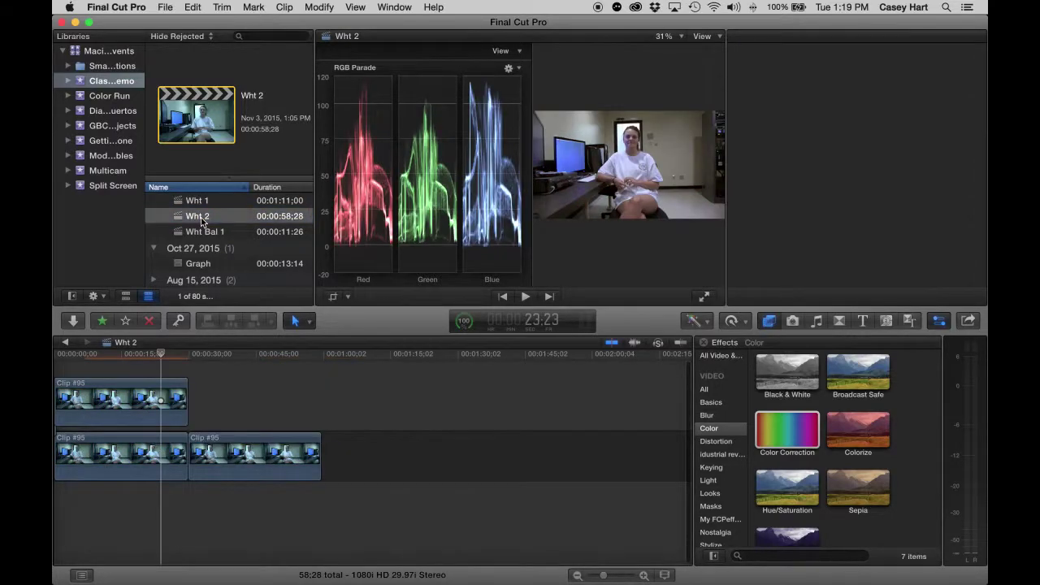
- Apply a Color Correction effect to the second storyline clip in Wht 2, and hide the event browser
click(254, 396)
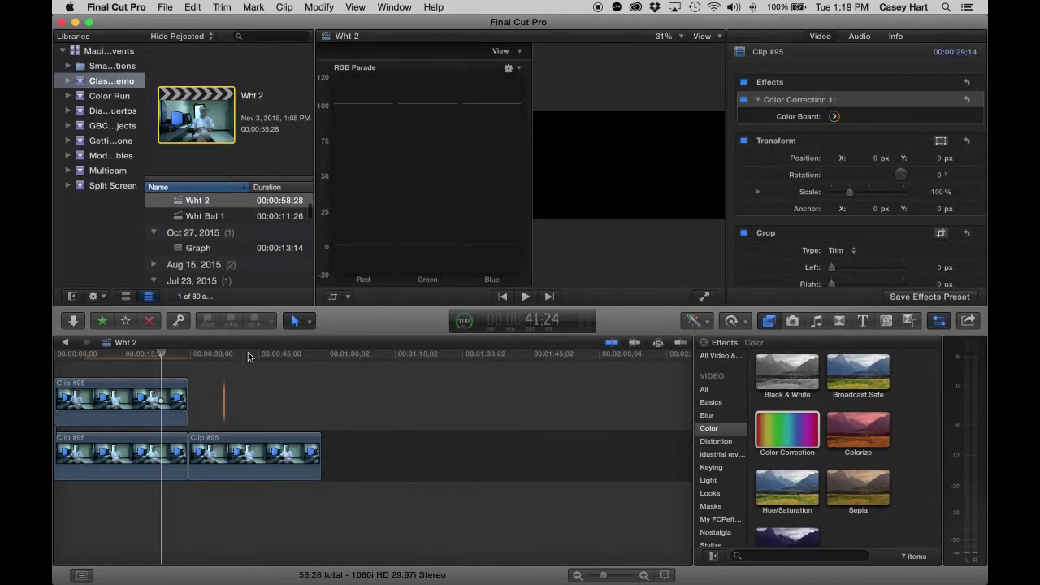
click(241, 452)
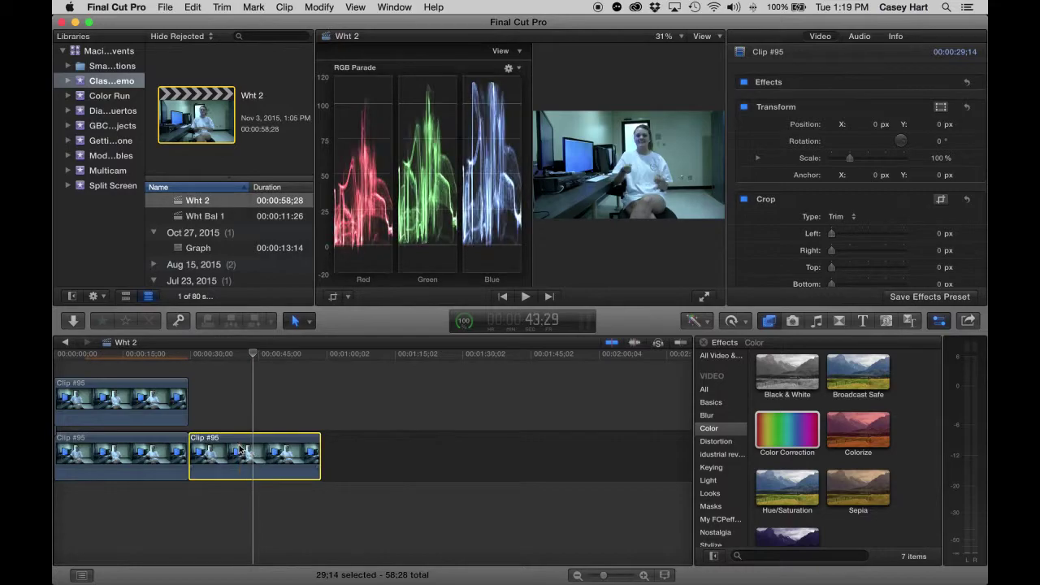
drag(796, 463, 262, 440)
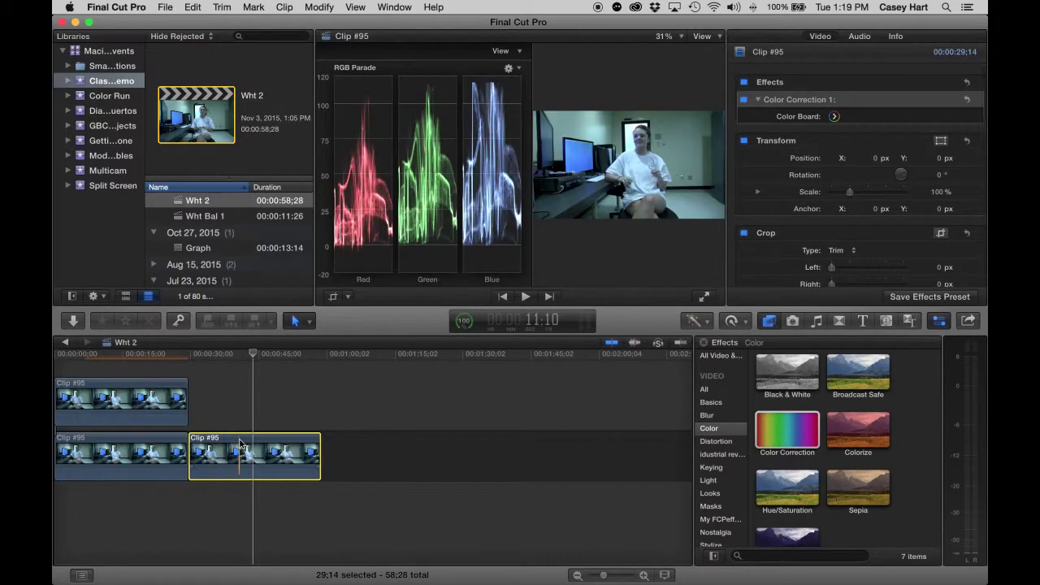
click(395, 6)
click(432, 101)
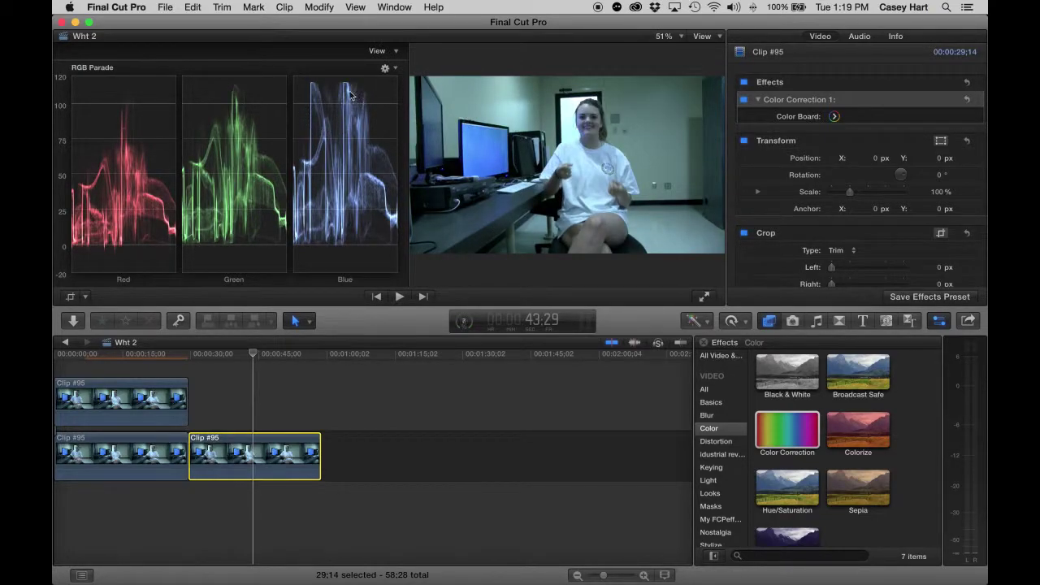
- Display the exposure controls of the clip's Color Correction 1 and change the waveform scope to Luma
click(834, 116)
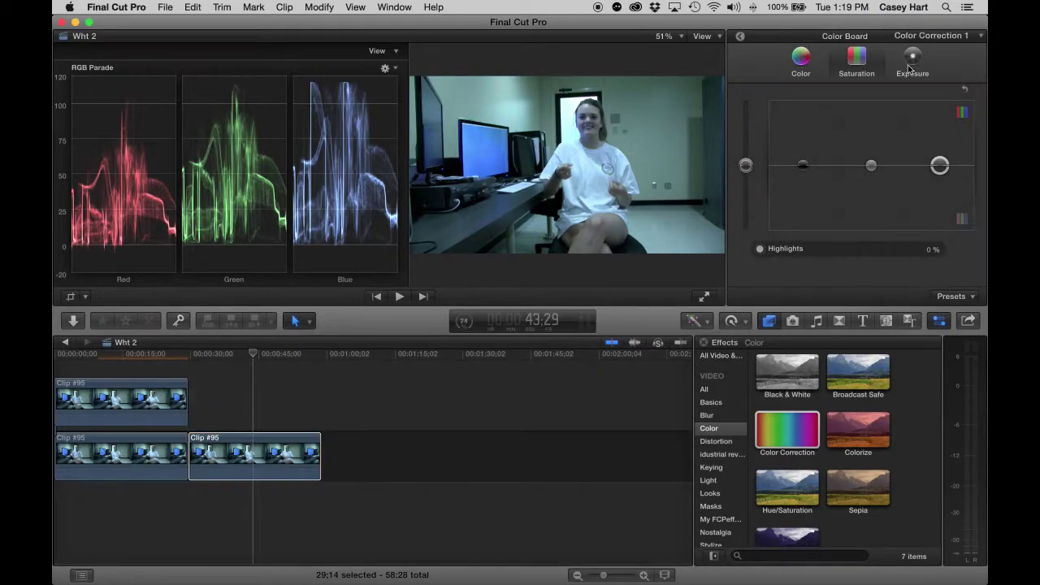
click(394, 69)
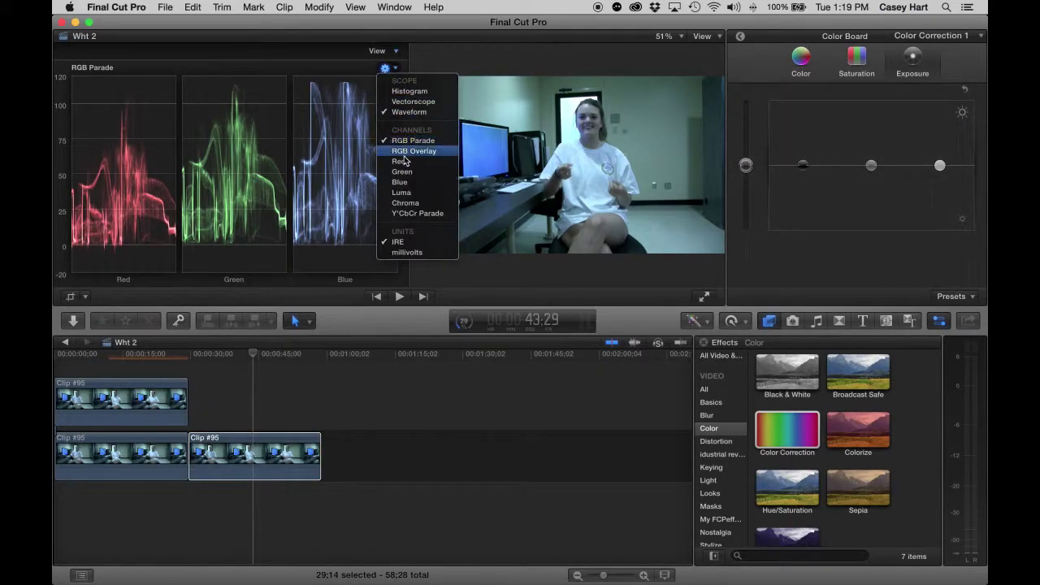
click(401, 192)
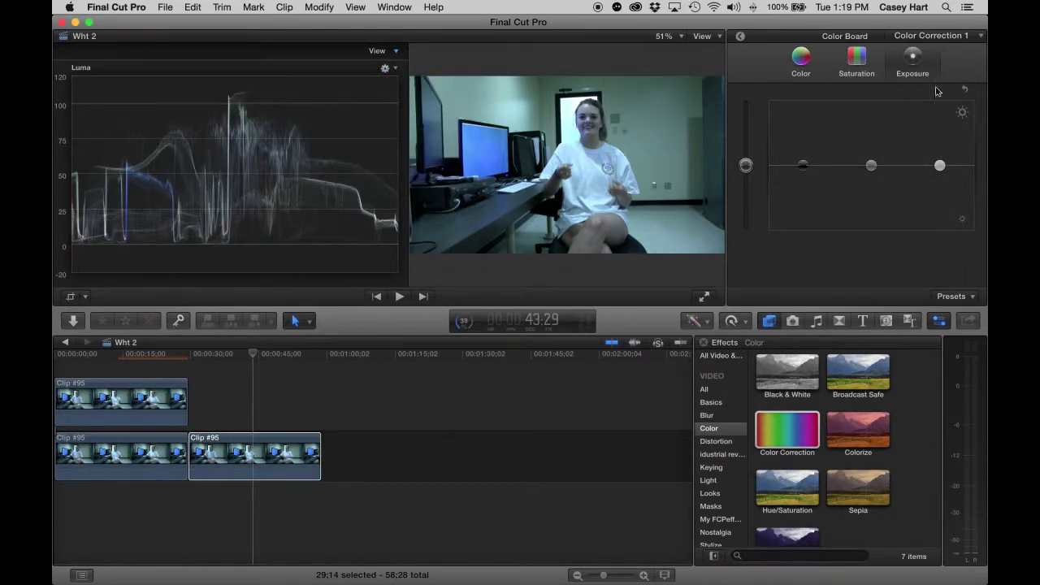
- Lower the highlights exposure slightly, set the shadows exposure to about -1% and raise the midtones exposure slightly
drag(940, 166, 943, 173)
click(805, 166)
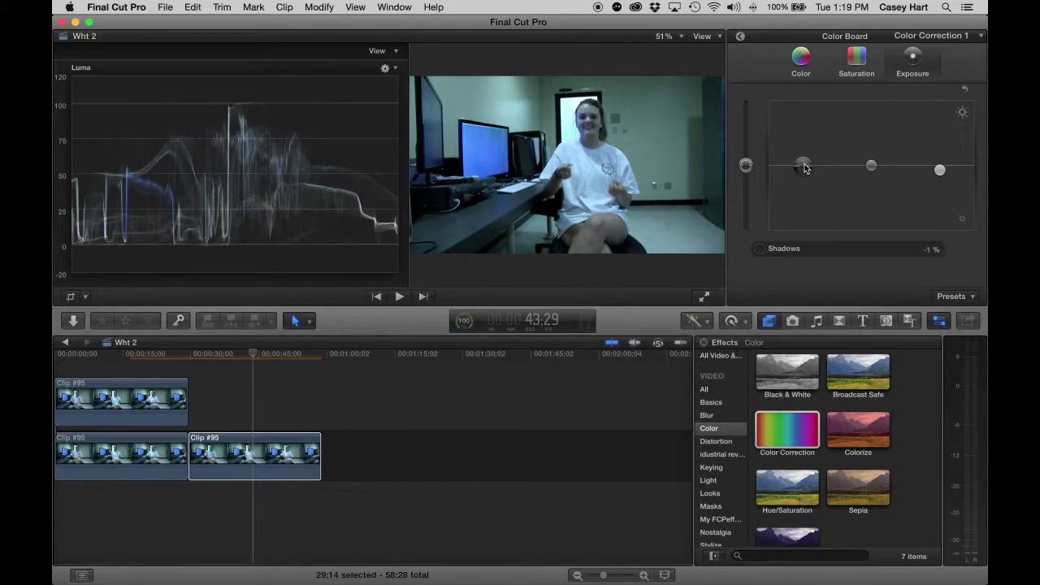
drag(874, 169, 874, 163)
- Show the Color Board's color controls, shift the highlights slightly toward blue, and change the waveform scope to RGB Parade
click(801, 58)
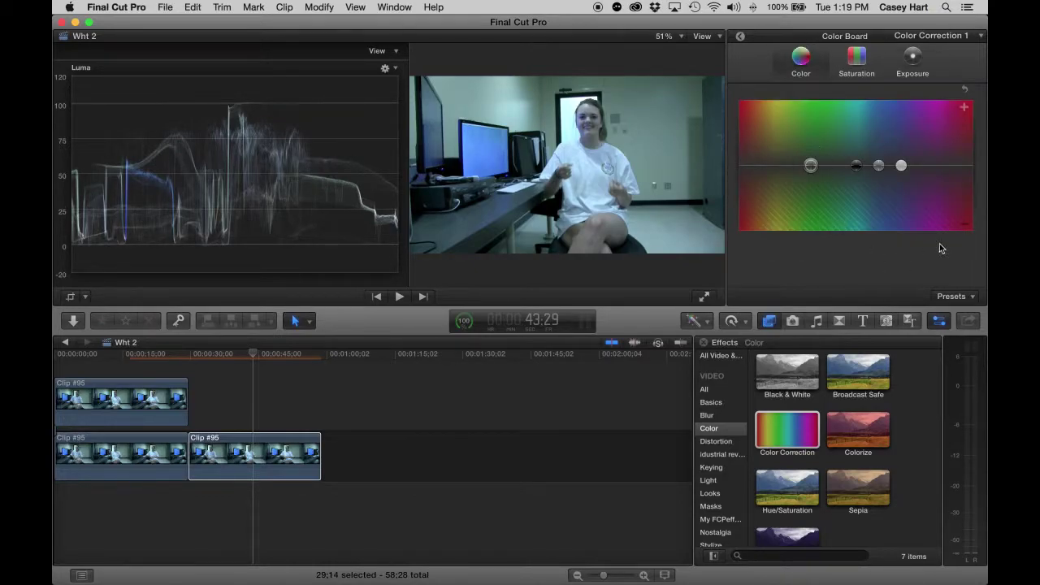
drag(903, 168, 868, 164)
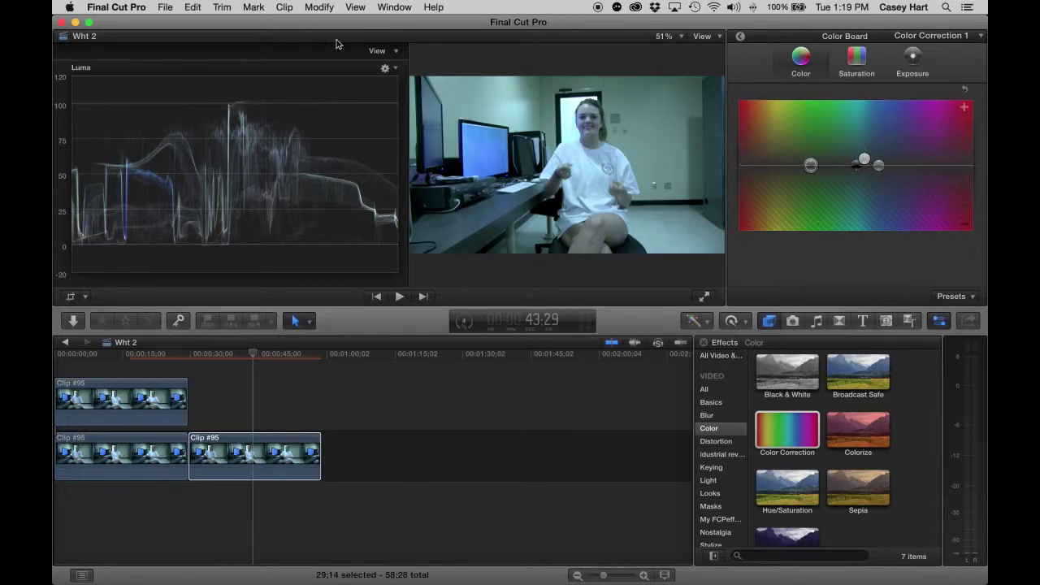
click(387, 68)
click(404, 142)
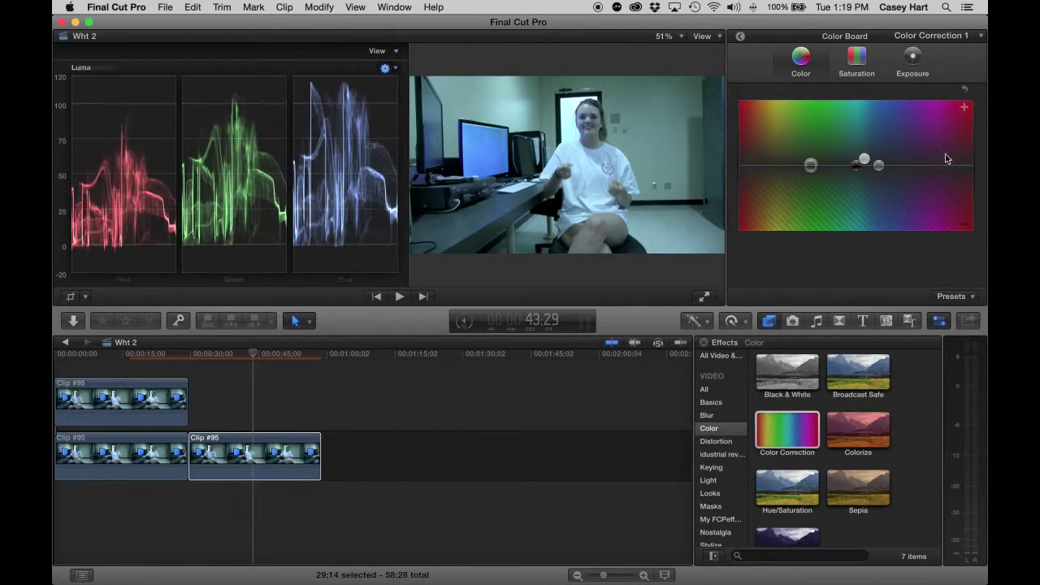
- Set the highlights color to about 219°, -18%, shift the midtones toward orange, and set the shadows to about 30°, 3%
drag(864, 159, 884, 181)
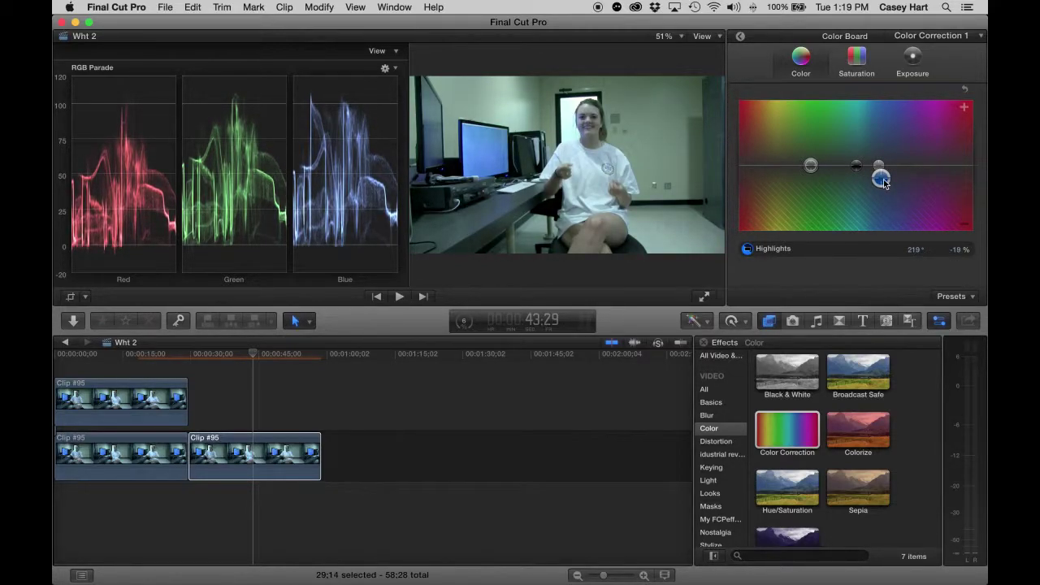
drag(883, 178, 738, 158)
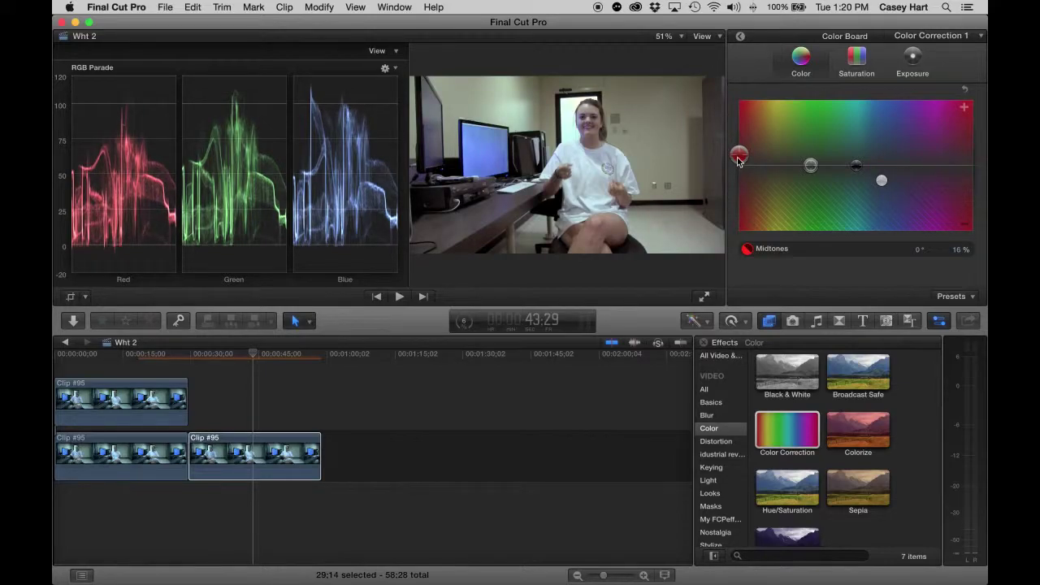
drag(740, 161, 757, 160)
drag(859, 166, 762, 169)
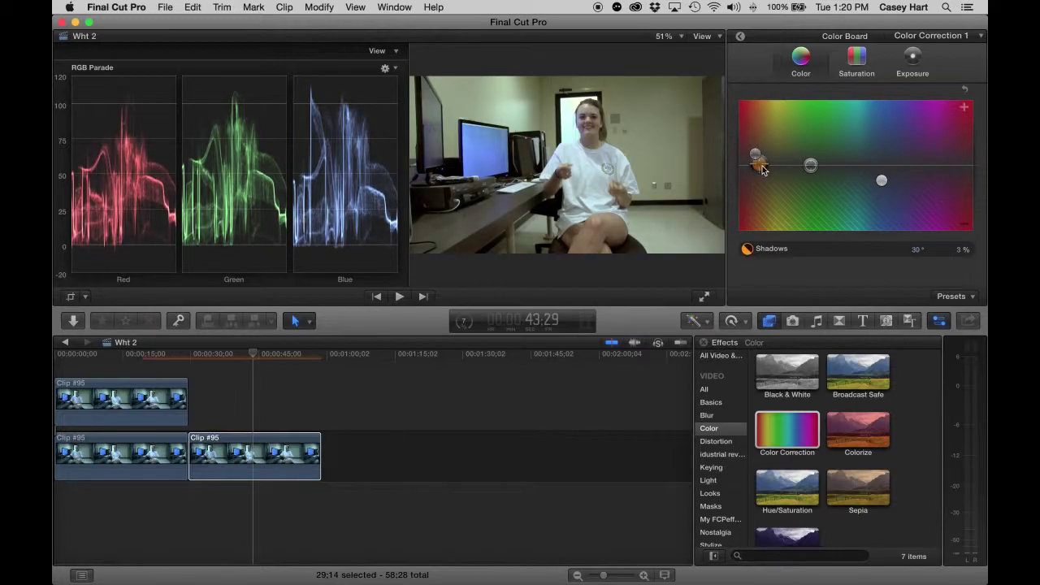
- Raise the saturation of the shadows and midtones, and set the highlights saturation to 24%
click(849, 71)
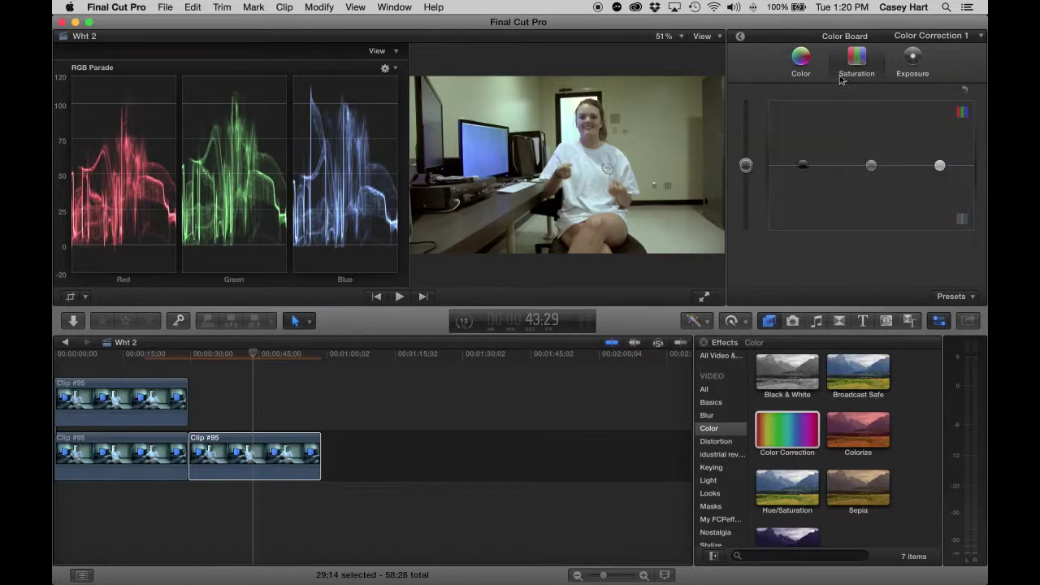
drag(803, 165, 802, 148)
click(871, 166)
drag(870, 166, 871, 158)
drag(941, 166, 940, 150)
click(295, 372)
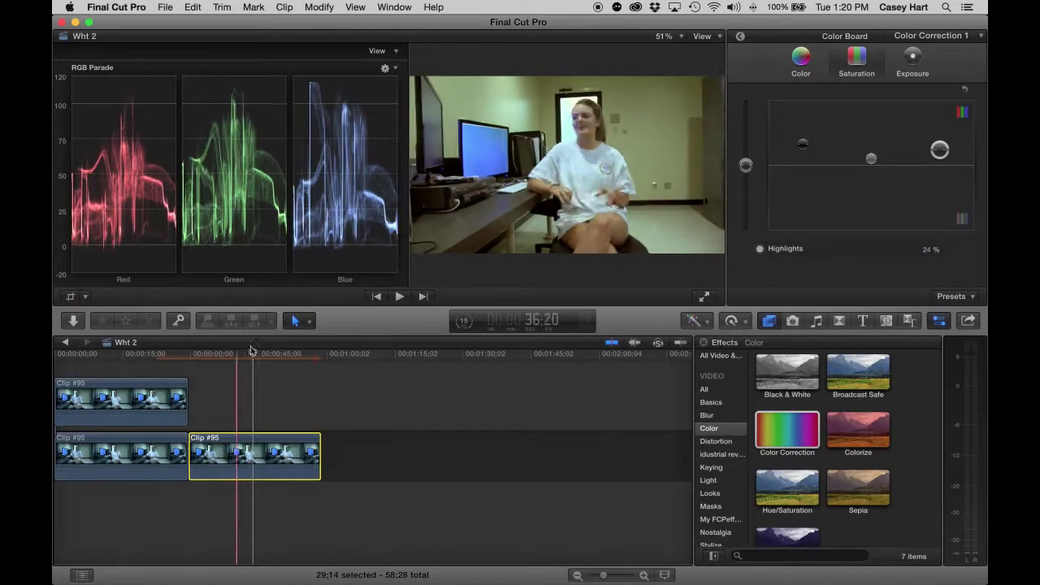
- Turn the Wht 2 clip's effects off and on twice to compare the blue-tinted original with the correction
click(740, 37)
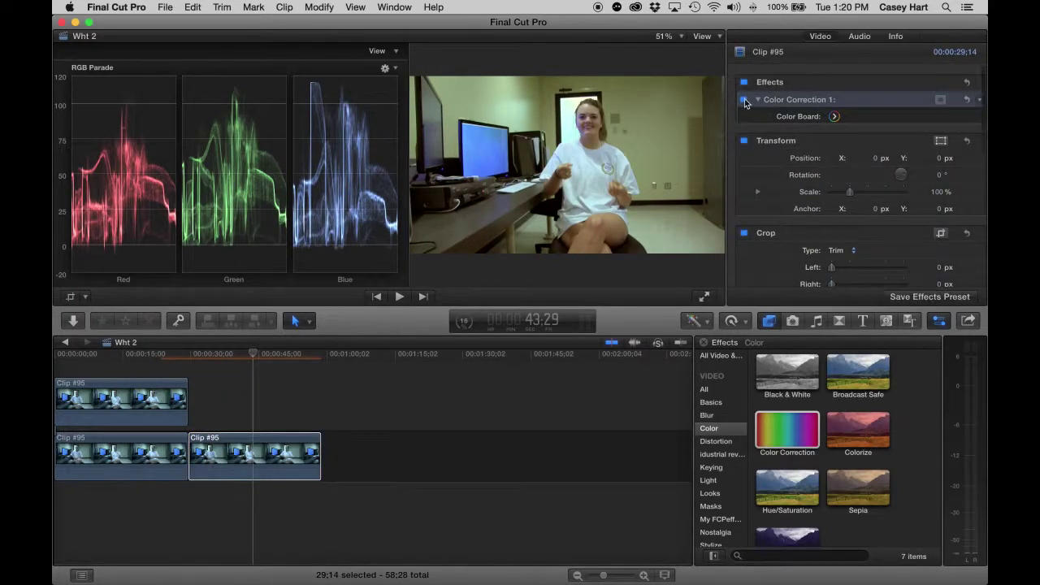
click(744, 82)
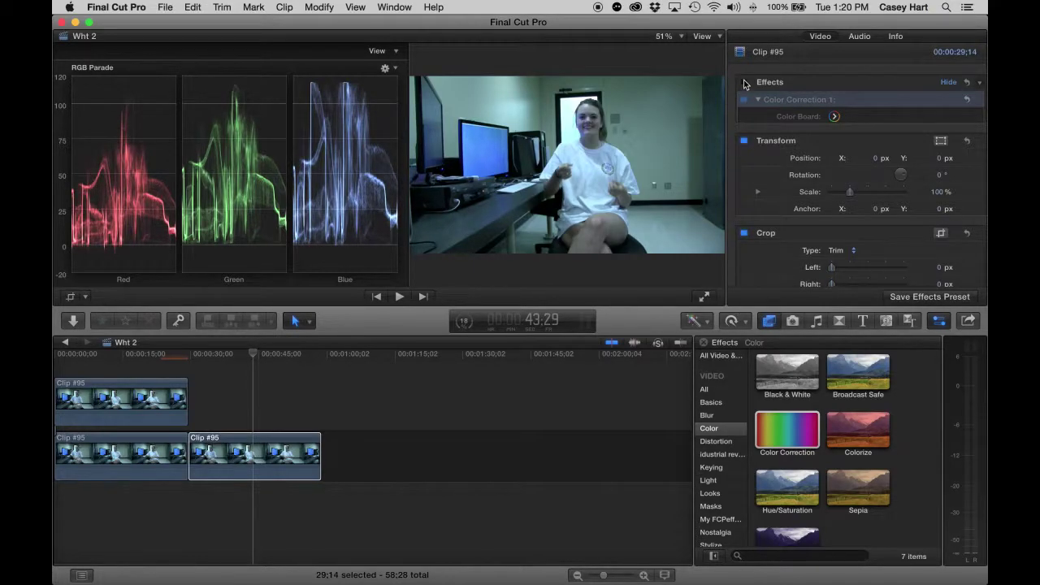
click(744, 83)
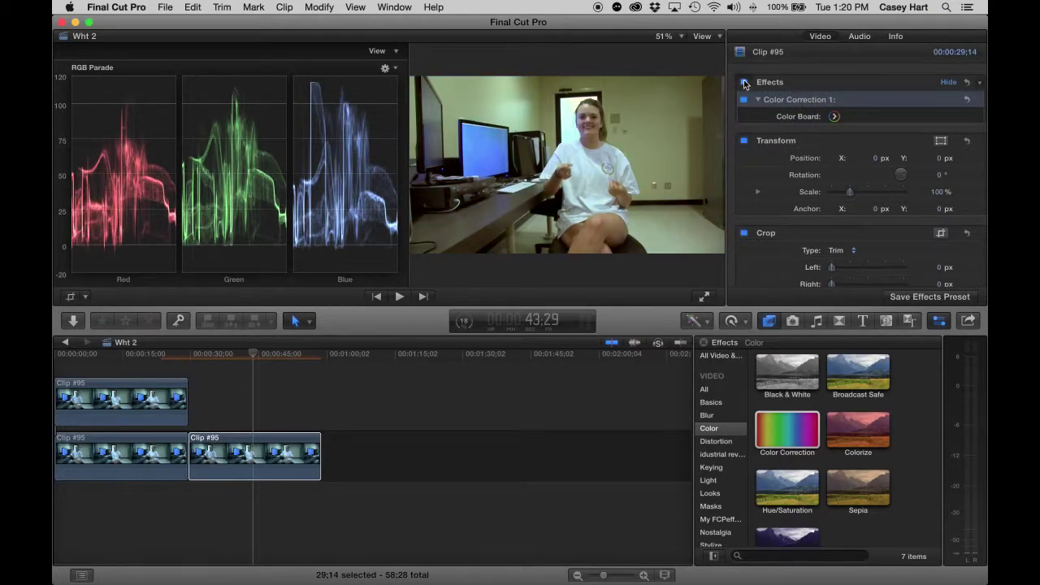
click(744, 83)
click(744, 83)
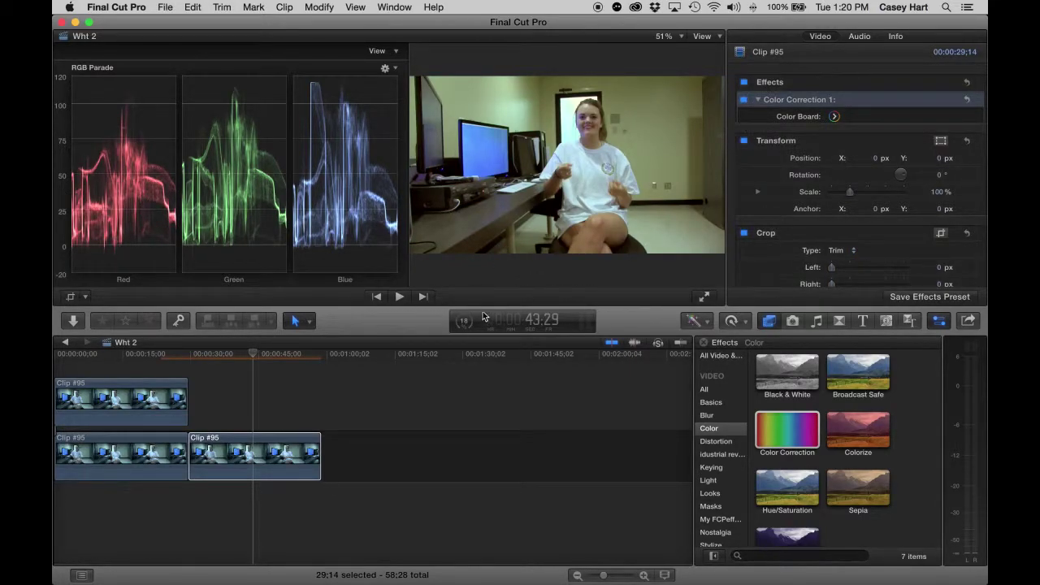
- Play back a short part of the corrected second storyline clip in Wht 2
click(281, 357)
key(space)
key(space)
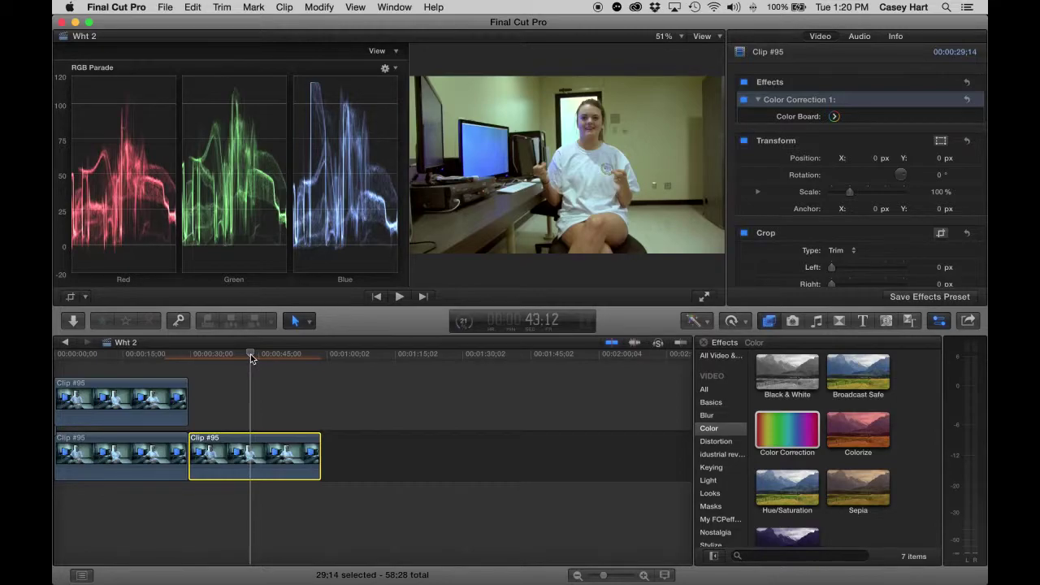